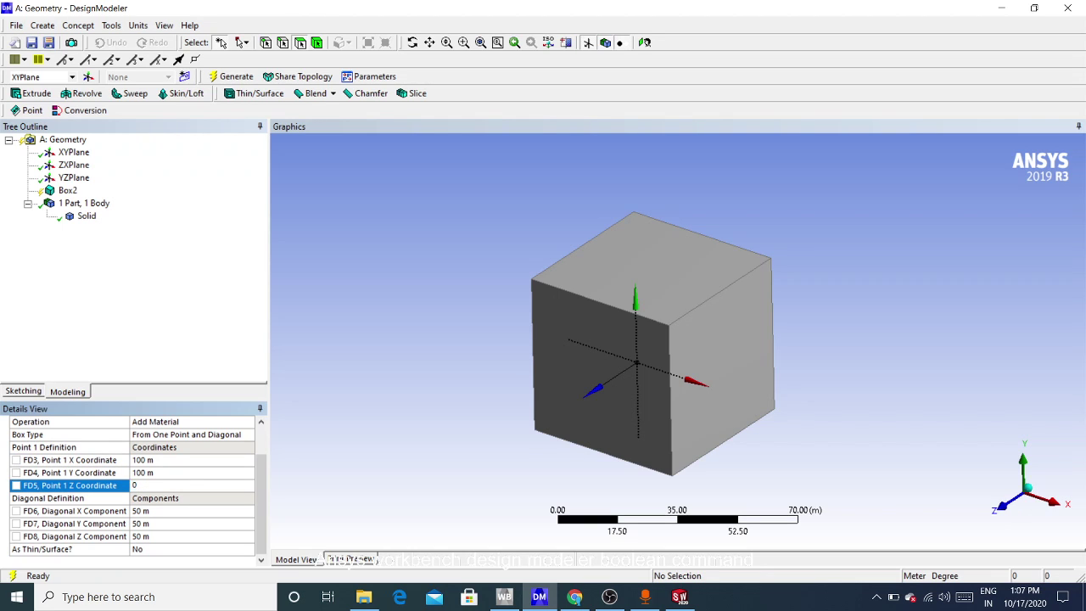
Regenerate the box with its edited first-point coordinates and show it in isometric view.
left_click(231, 76)
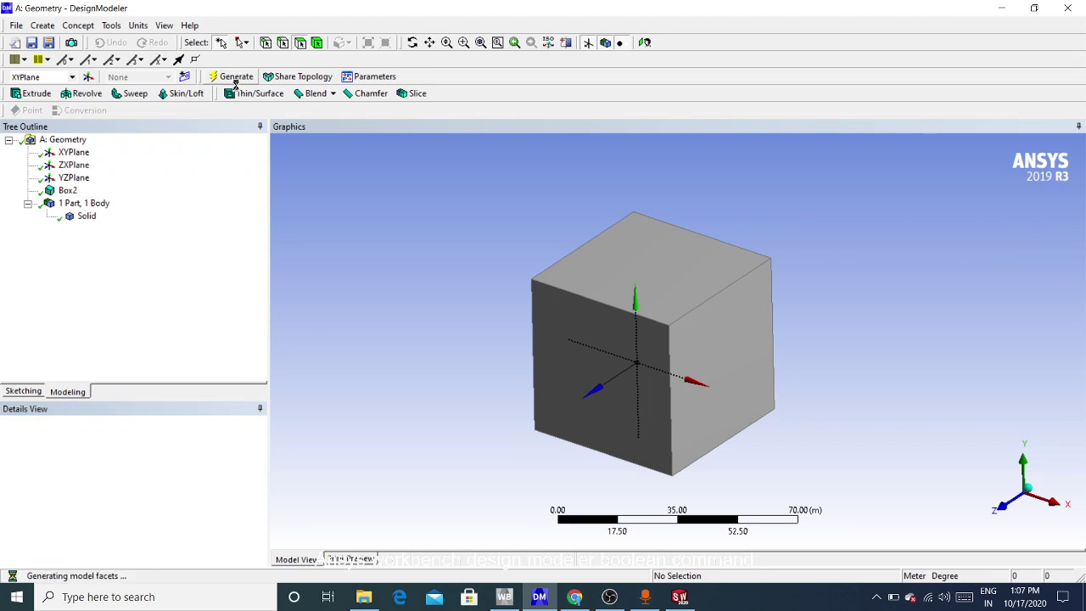
middle_click_drag(588, 298, 766, 364)
scroll(766, 363, "down", 5)
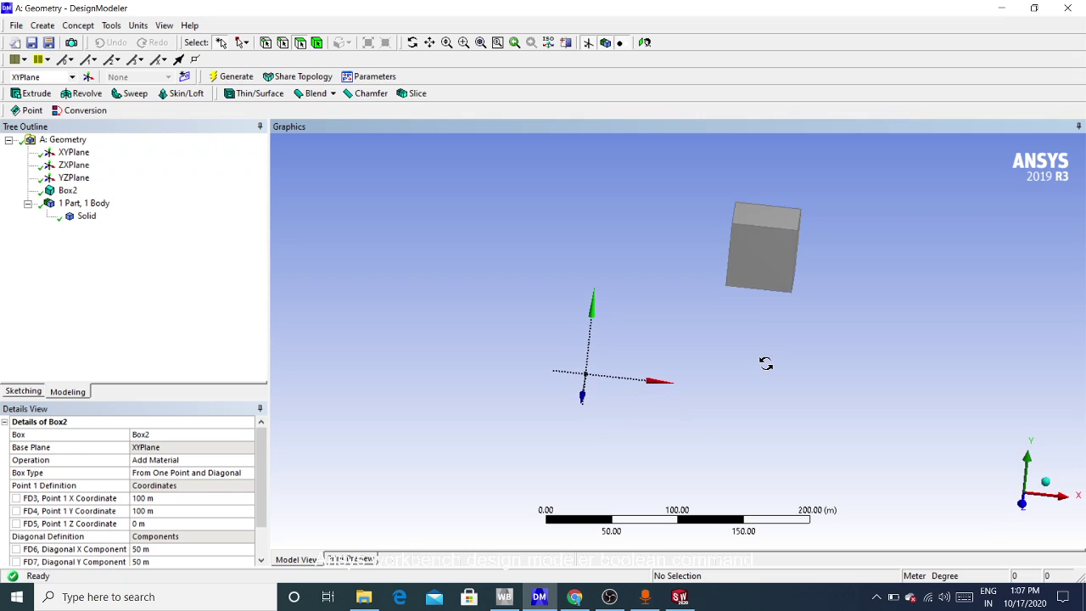
left_click(1044, 482)
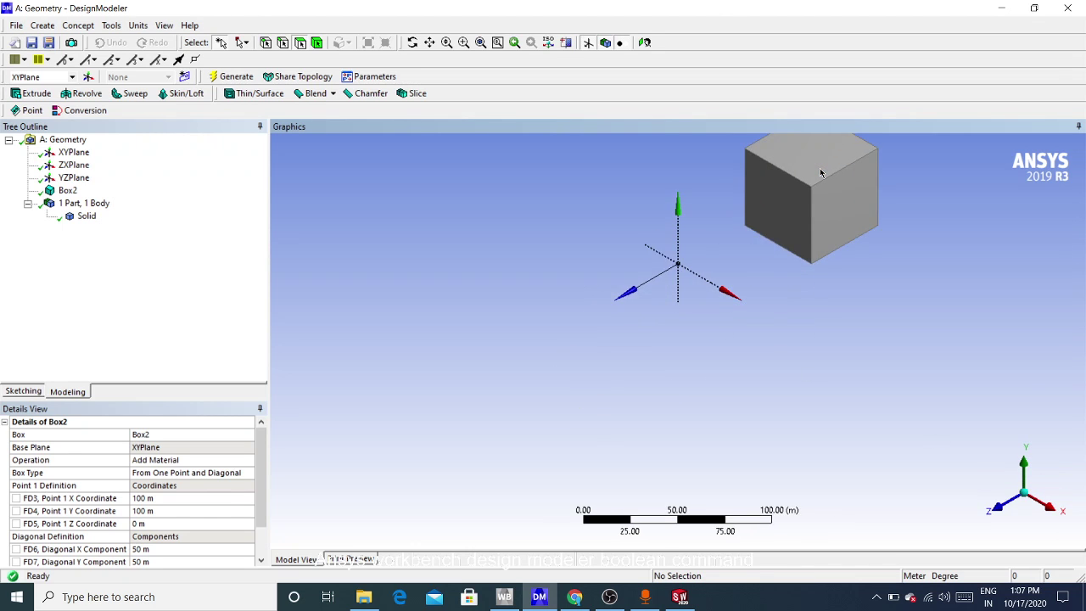
Review the box's first-point coordinates and its diagonal X, Y and Z component values.
left_click(172, 501)
left_click(172, 511)
left_click(173, 524)
scroll(172, 524, "down", 1)
left_click(162, 512)
left_click(170, 524)
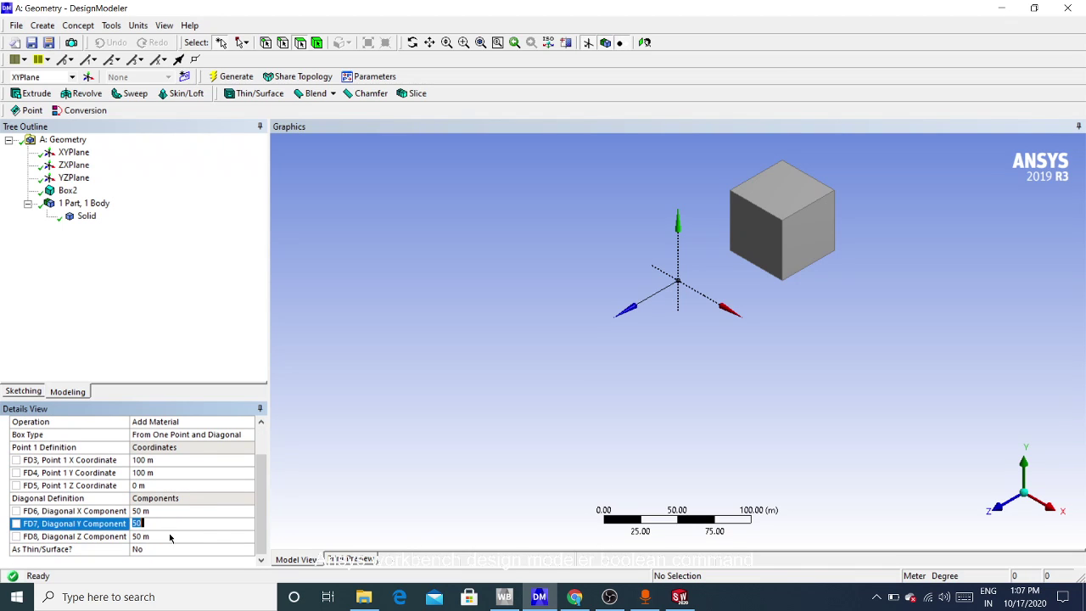
left_click(170, 536)
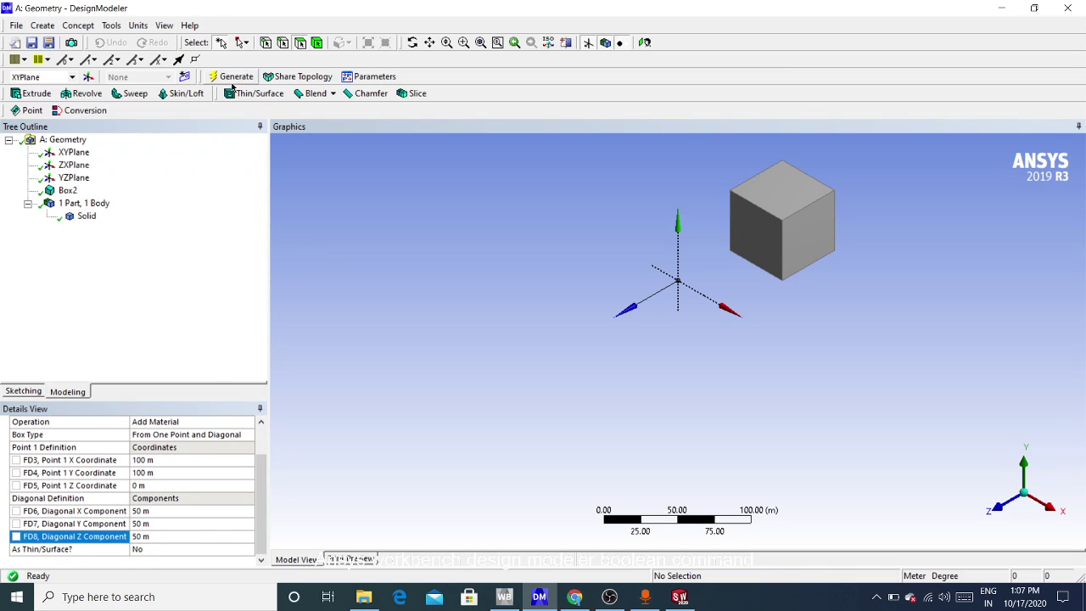
Delete the box feature from the model.
left_click(231, 77)
key("Delete")
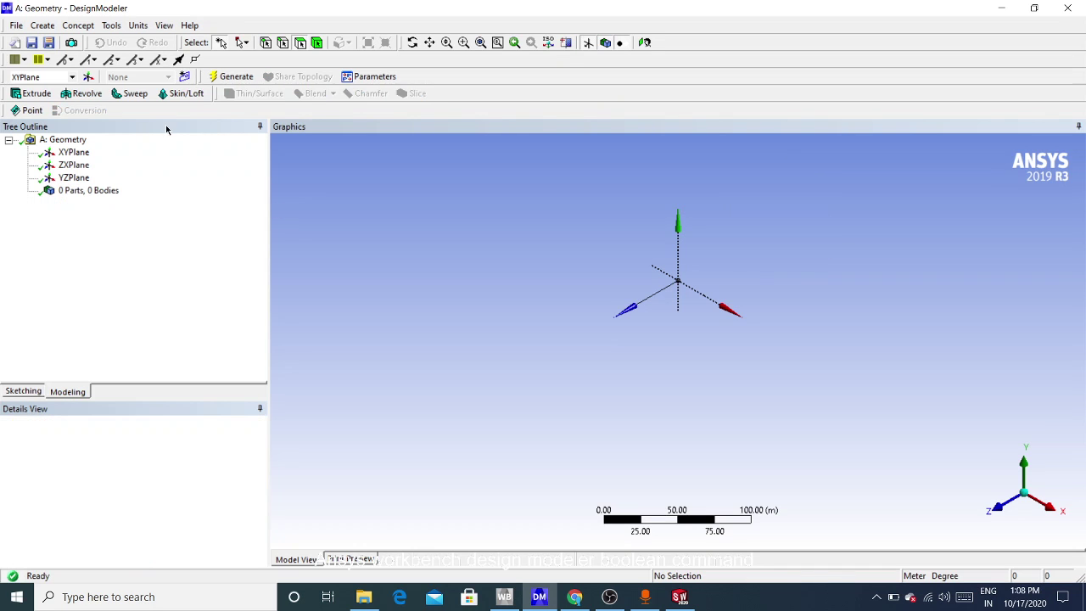
Start a parallelepiped primitive on the XY plane and set its Axis 2 Y component to 75 m.
left_click(40, 26)
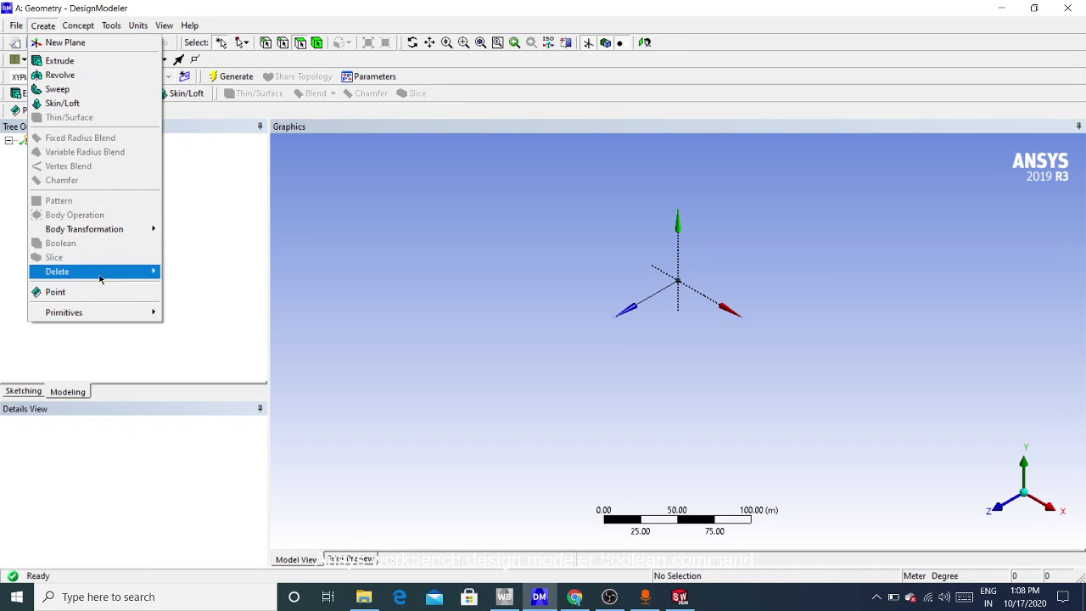
mouse_move(111, 313)
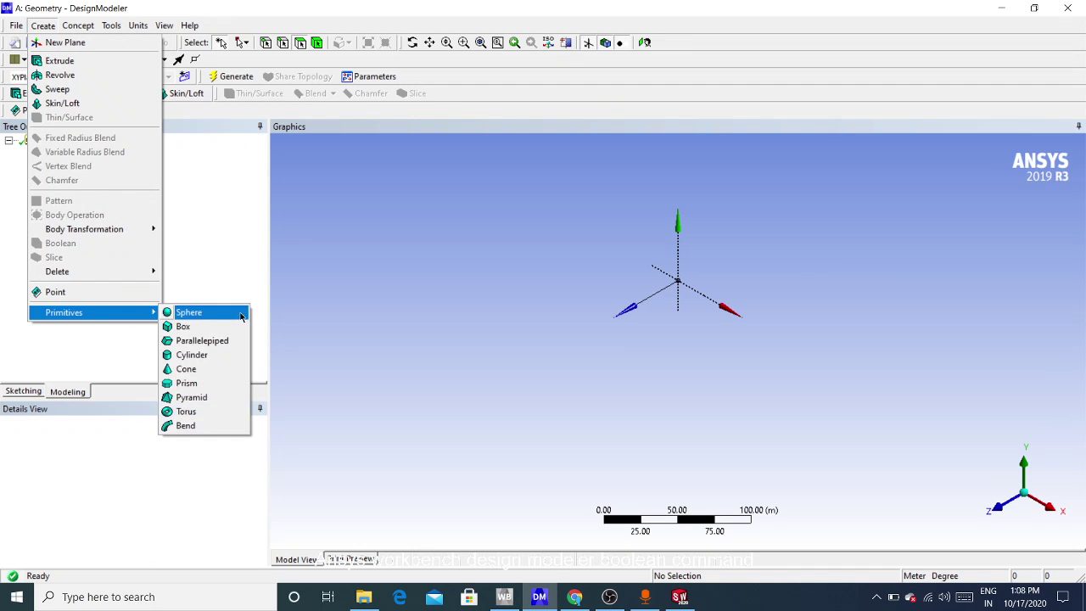
left_click(200, 341)
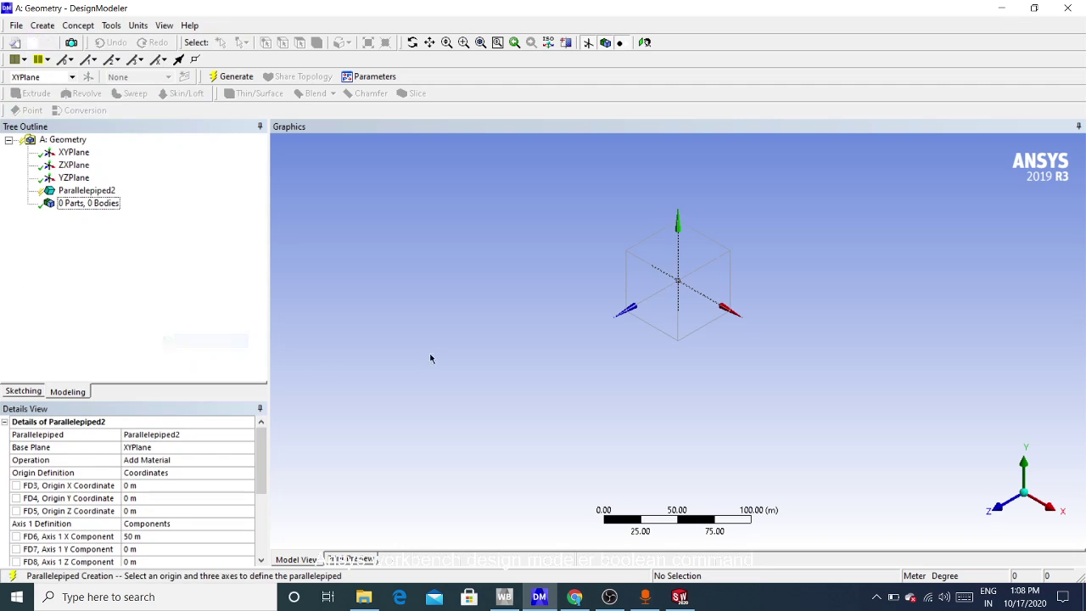
left_click(140, 488)
left_click(139, 472)
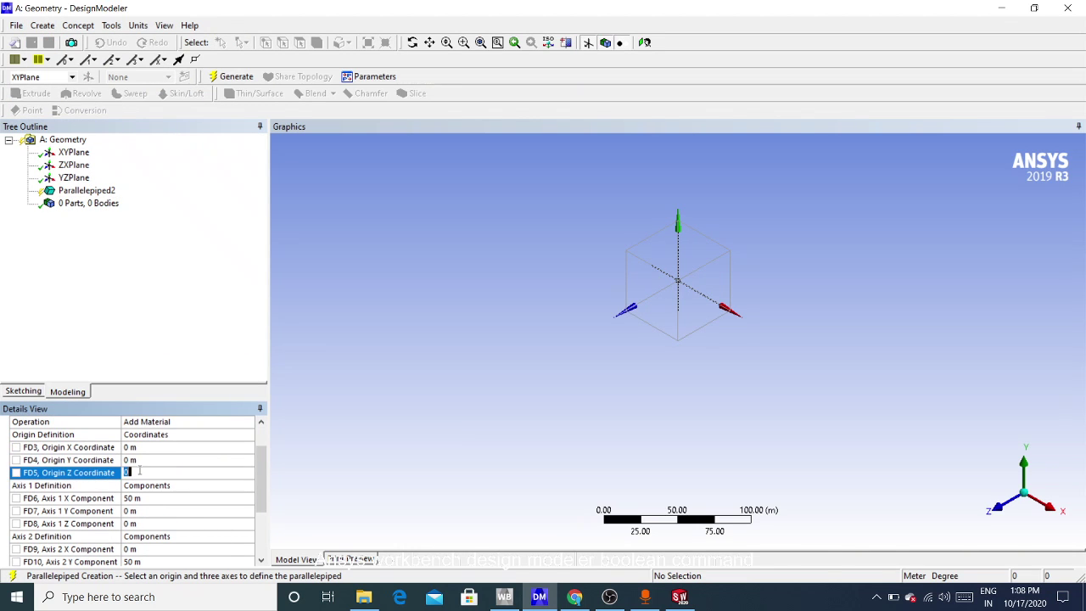
left_click(140, 499)
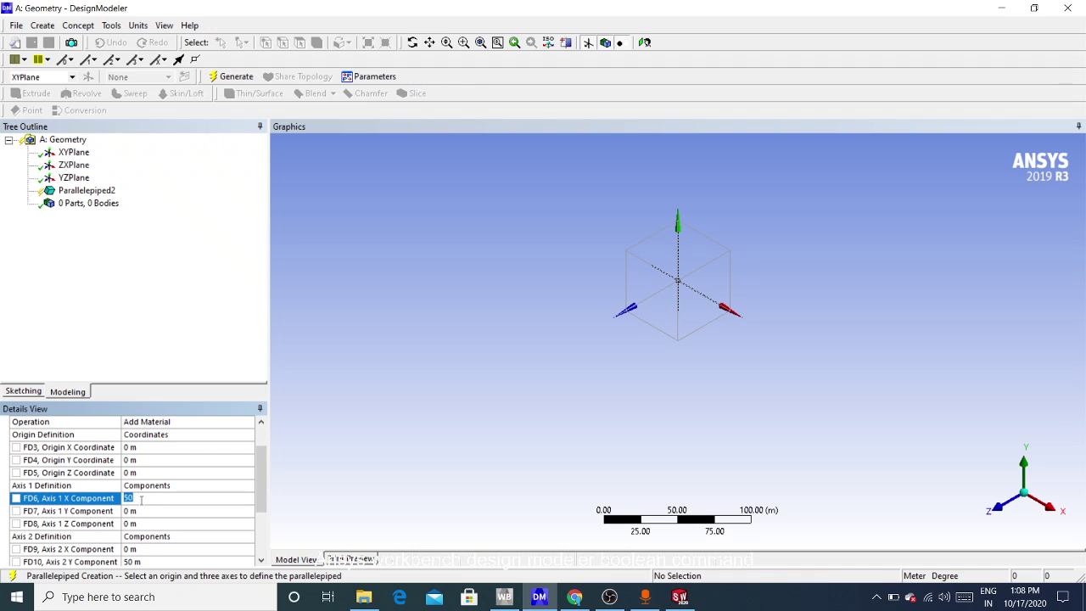
scroll(146, 541, "down", 2)
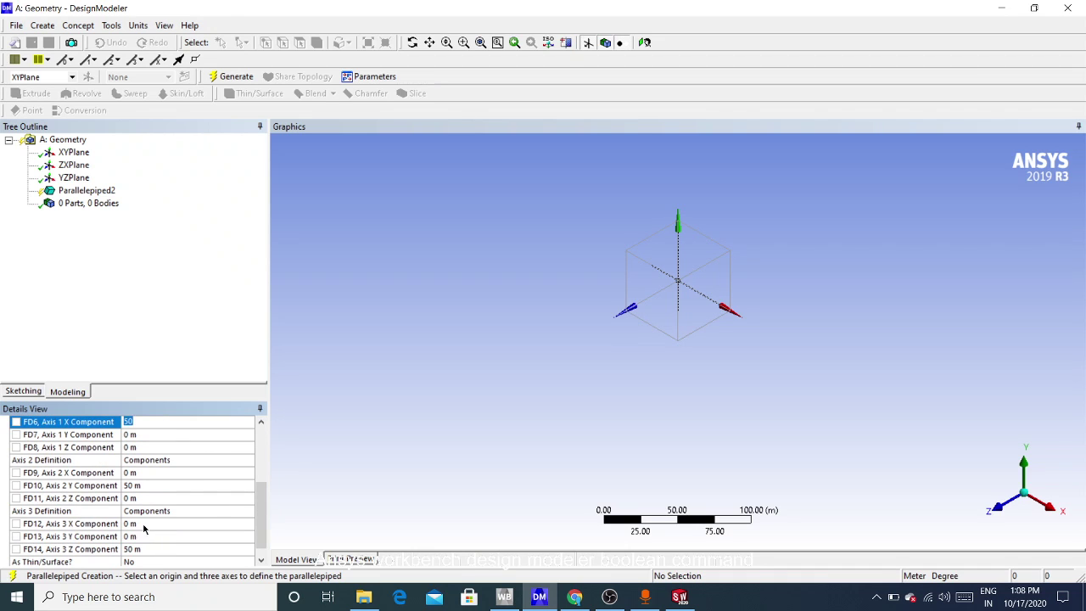
left_click(77, 475)
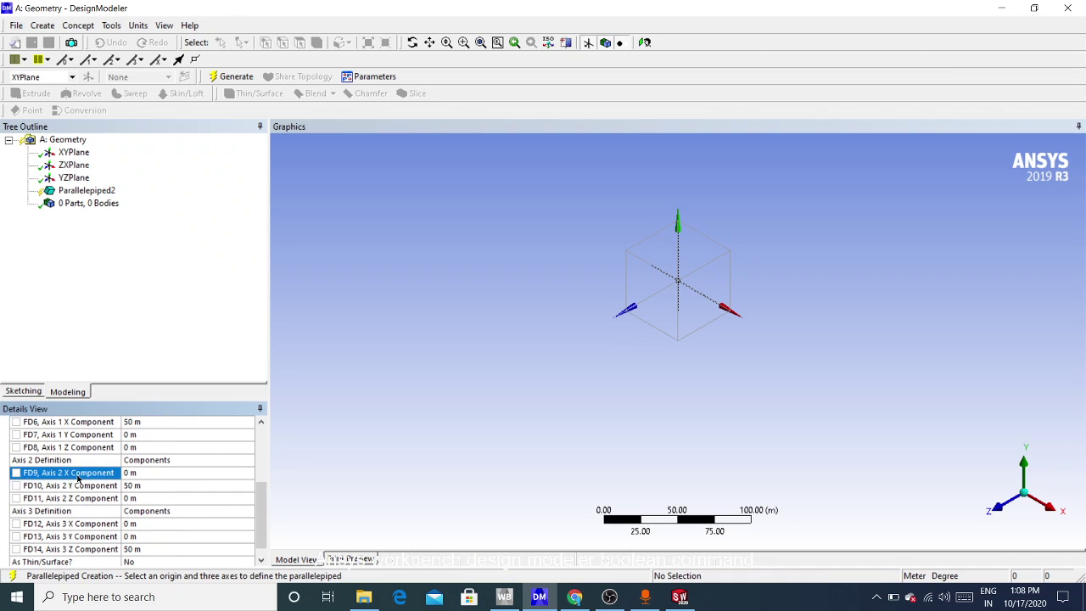
left_click(138, 486)
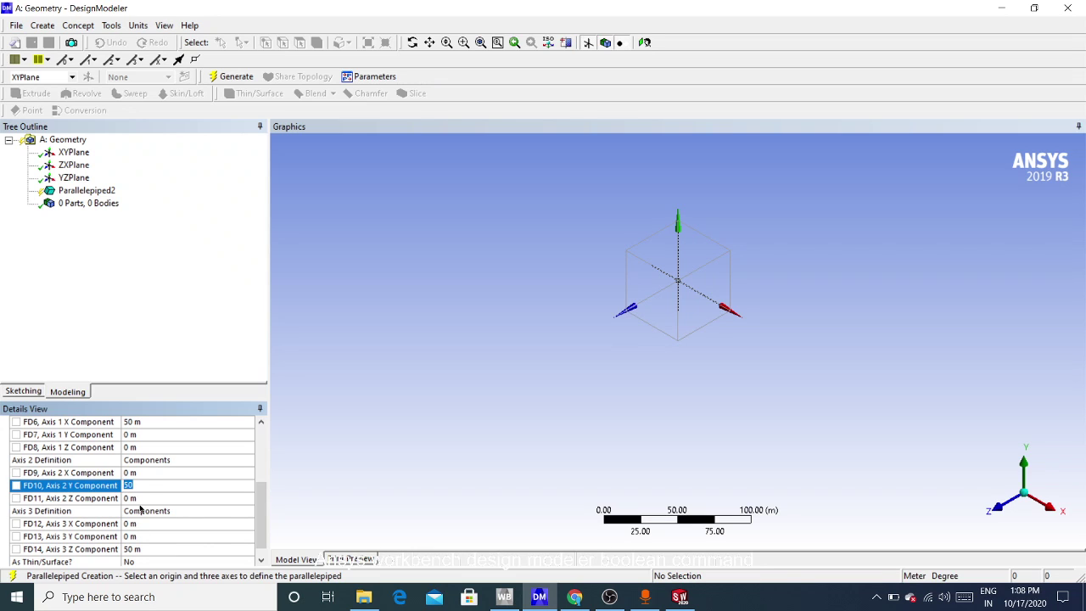
type("7")
key("Return")
Set the parallelepiped's Axis 3 Z component to 100 m and generate the solid.
left_click(140, 548)
type("100")
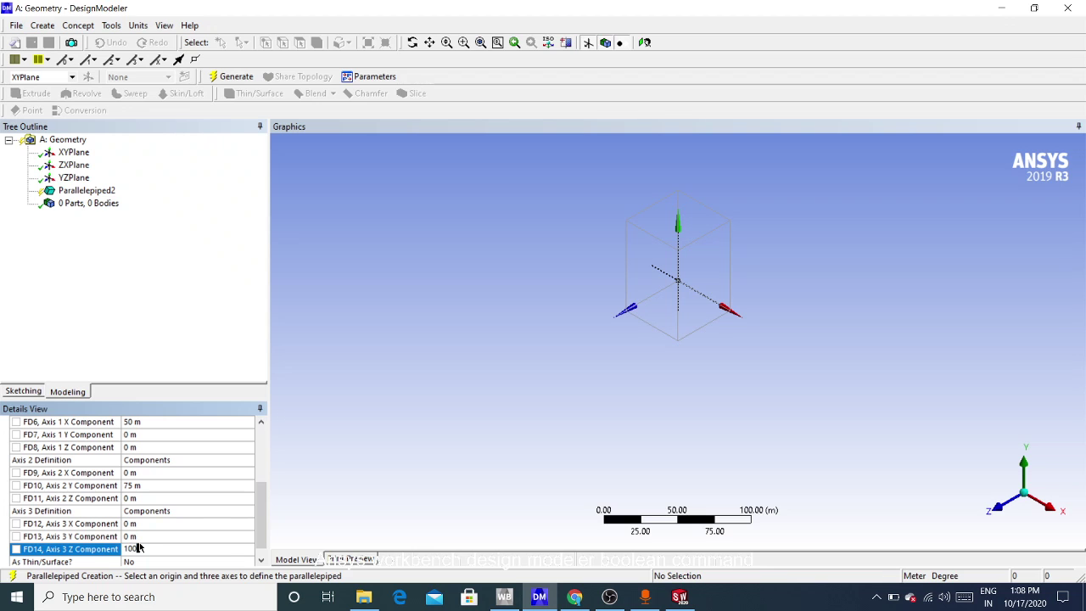
key("Return")
left_click(231, 77)
mouse_move(678, 377)
middle_mouse_down()
mouse_move(665, 359)
mouse_move(457, 319)
mouse_move(630, 334)
mouse_move(552, 359)
mouse_move(551, 391)
mouse_move(625, 359)
mouse_move(727, 359)
mouse_move(662, 381)
middle_mouse_up()
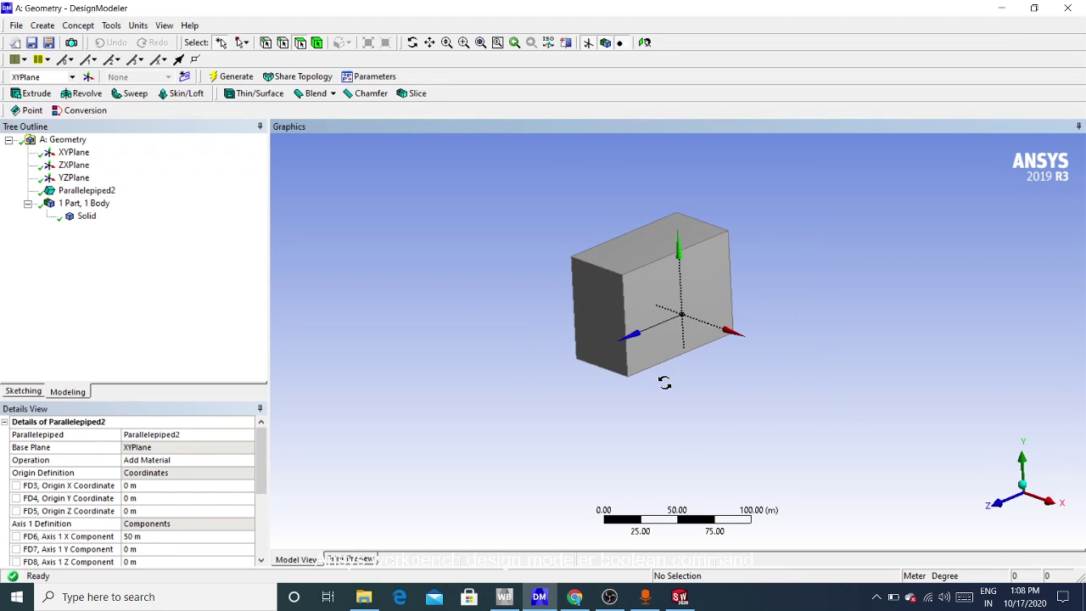
scroll(723, 301, "up", 3)
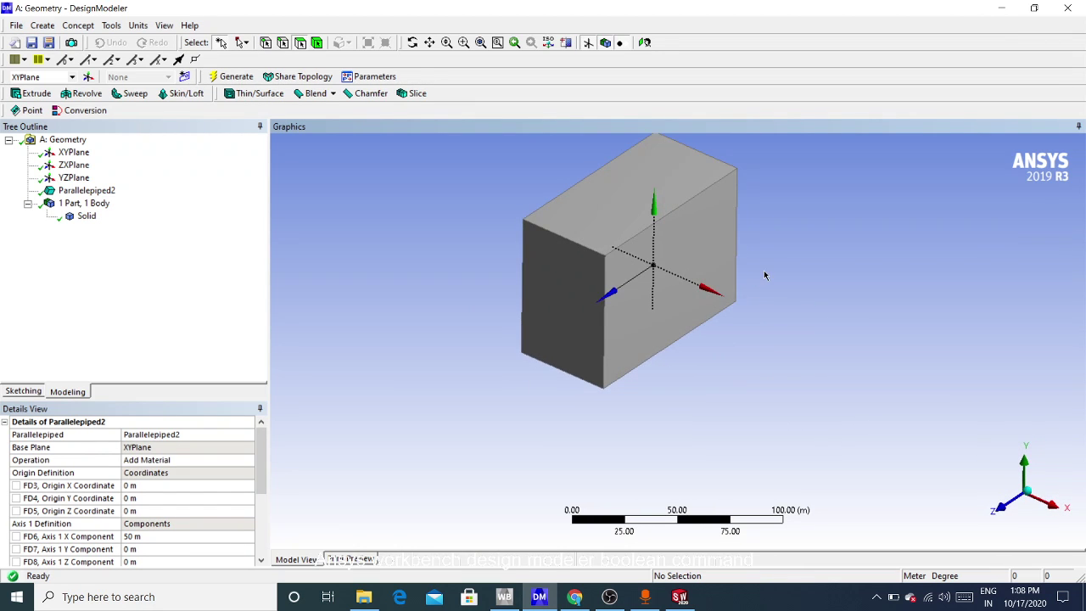
Reopen the parallelepiped for editing and set its origin X coordinate to 200 m.
left_click(85, 192)
right_click(85, 194)
left_click(123, 199)
scroll(137, 496, "down", 2)
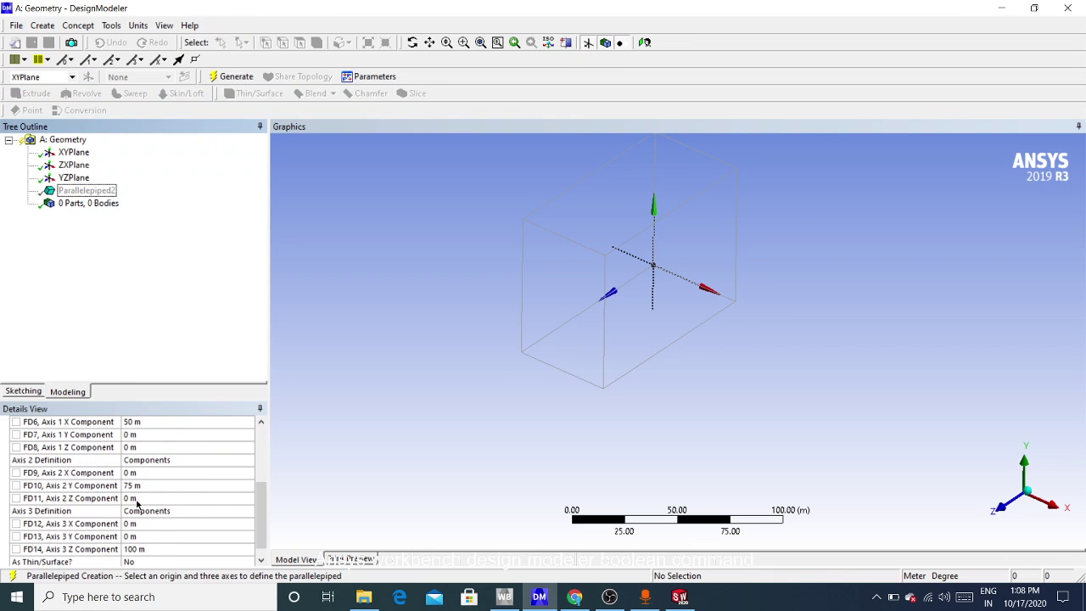
scroll(137, 501, "up", 2)
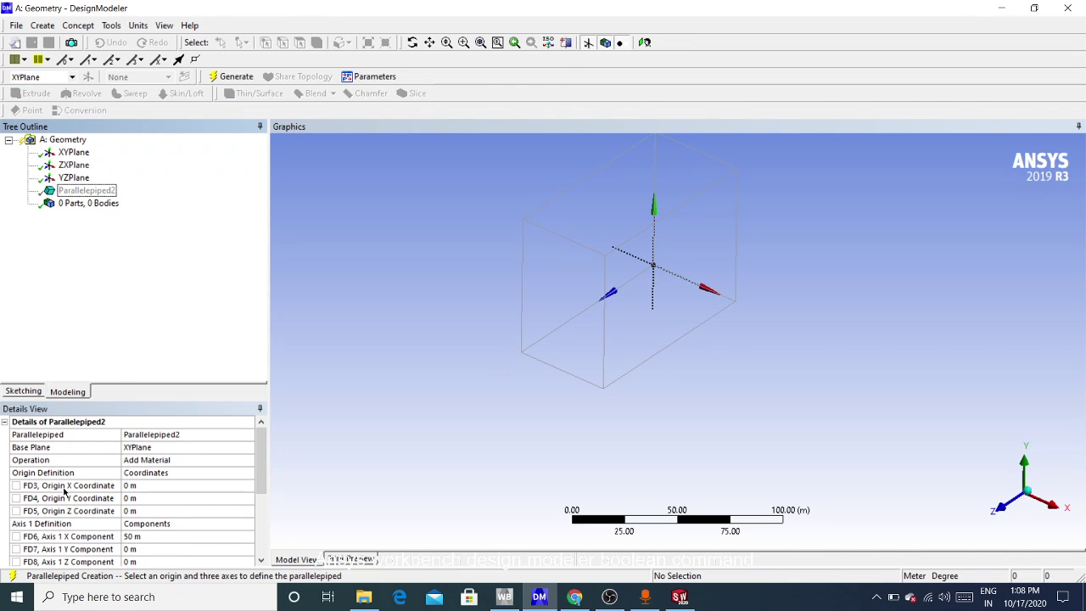
left_click(130, 485)
type("200")
key("Return")
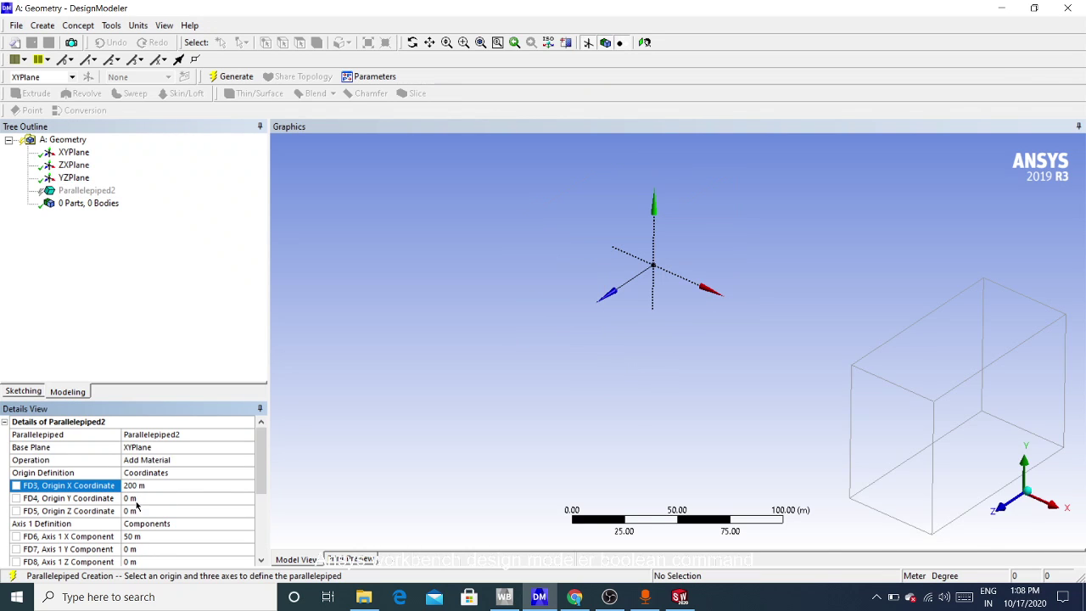
Generate the edited parallelepiped and check its position relative to the coordinate axes.
left_click(129, 497)
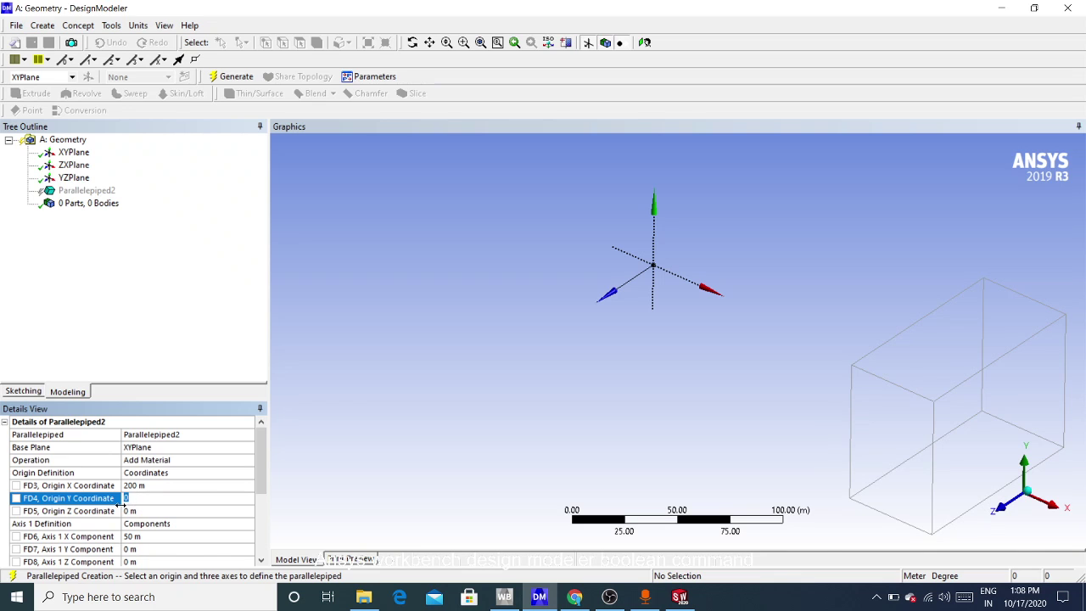
left_click(131, 512)
left_click(241, 78)
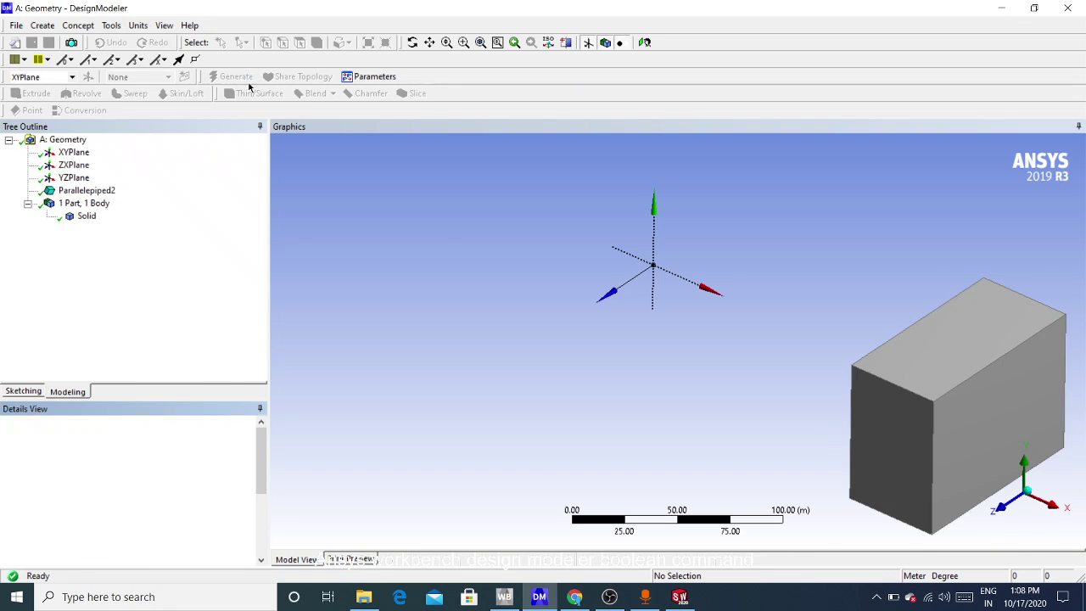
mouse_move(609, 362)
middle_mouse_down()
mouse_move(686, 347)
mouse_move(843, 349)
mouse_move(834, 381)
mouse_move(561, 338)
mouse_move(511, 349)
mouse_move(597, 353)
mouse_move(603, 383)
middle_mouse_up()
scroll(871, 450, "up", 3)
scroll(870, 450, "down", 2)
Set the parallelepiped's origin Y coordinate to 100 m and regenerate the solid.
left_click(127, 498)
type("100")
key("Return")
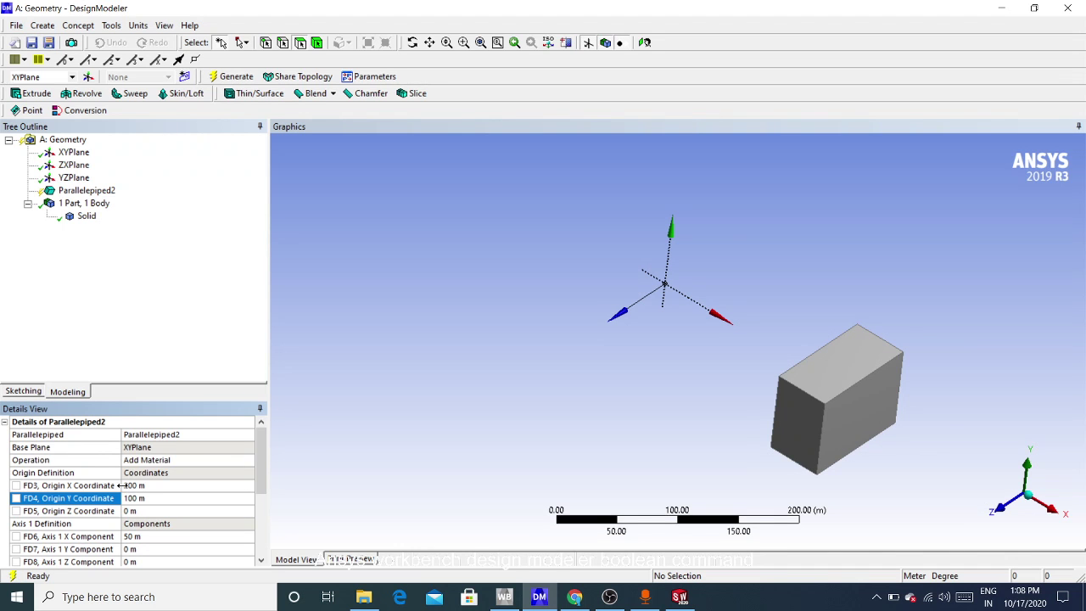
left_click(236, 77)
middle_click_drag(412, 235, 584, 327)
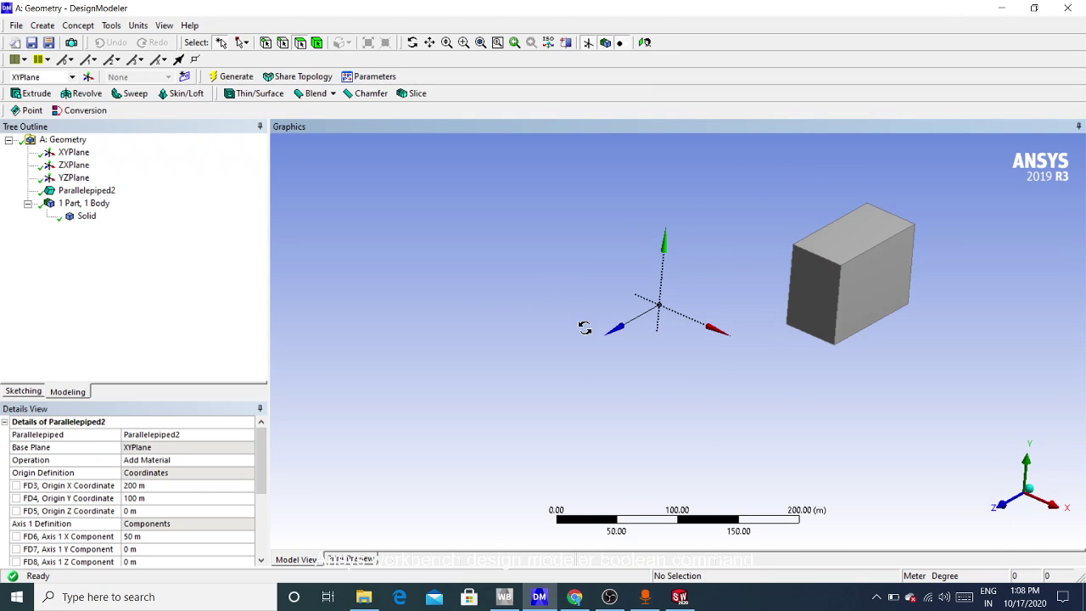
Set the parallelepiped's origin Z coordinate to 50 m and regenerate the solid.
left_click(146, 509)
type("50")
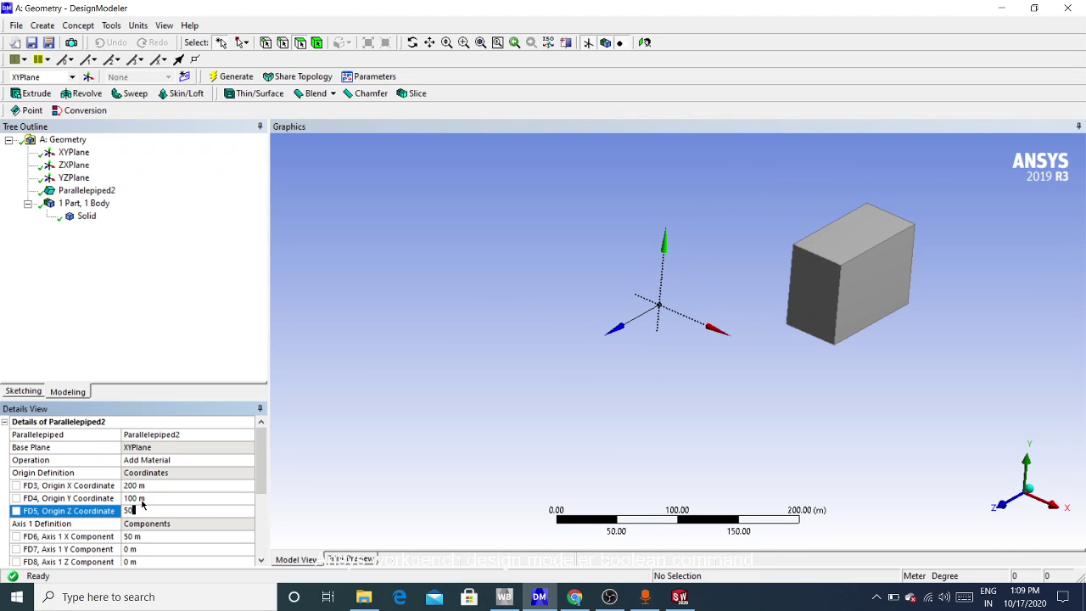
key("Return")
left_click(216, 78)
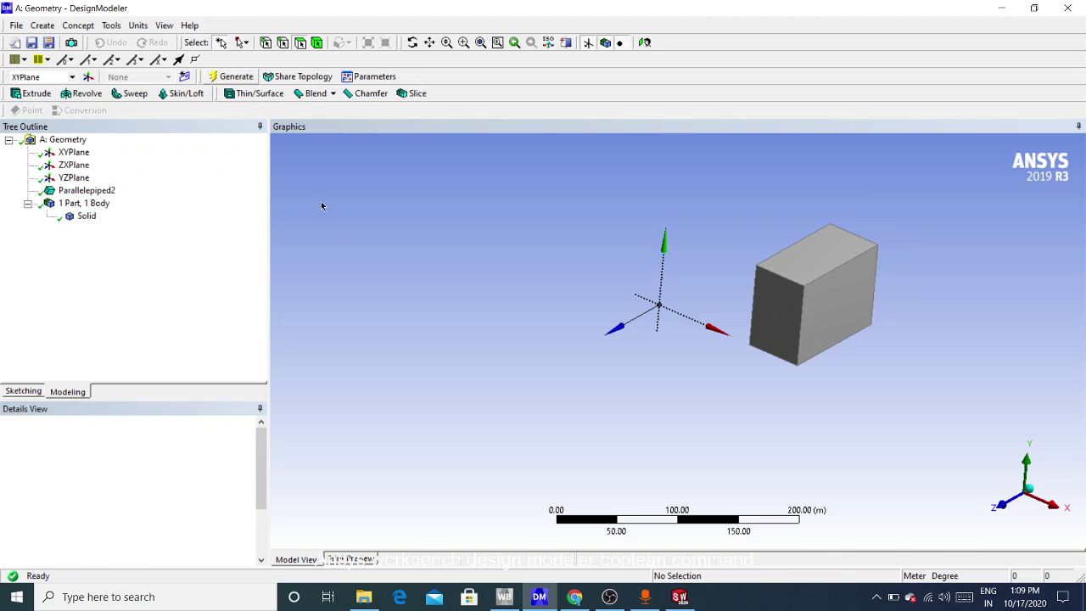
Check the moved parallelepiped from another angle and delete it from the model.
middle_click_drag(511, 347, 404, 322)
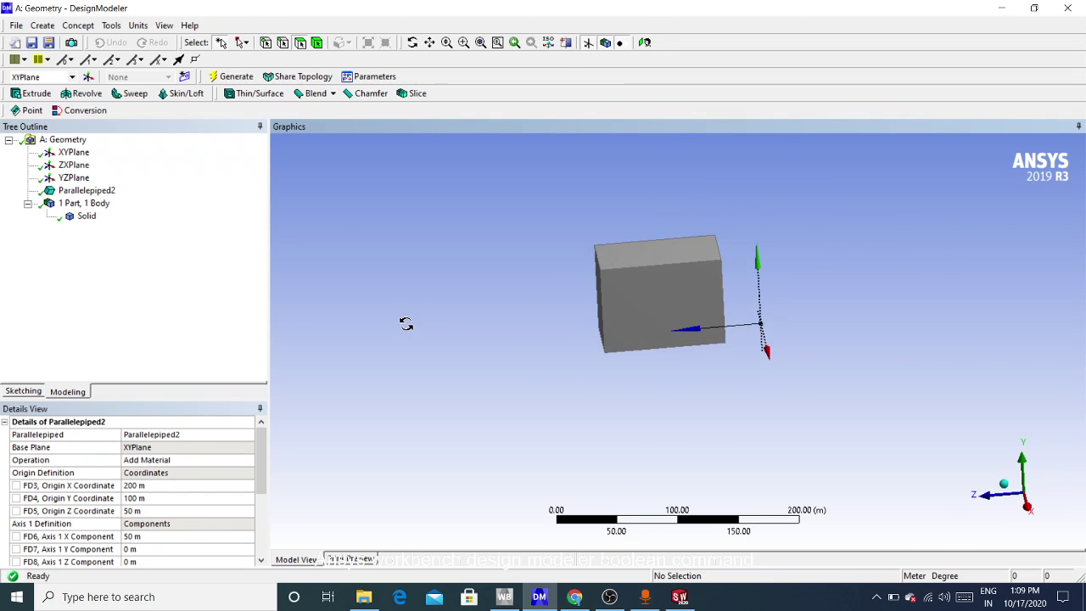
middle_click_drag(494, 317, 611, 351)
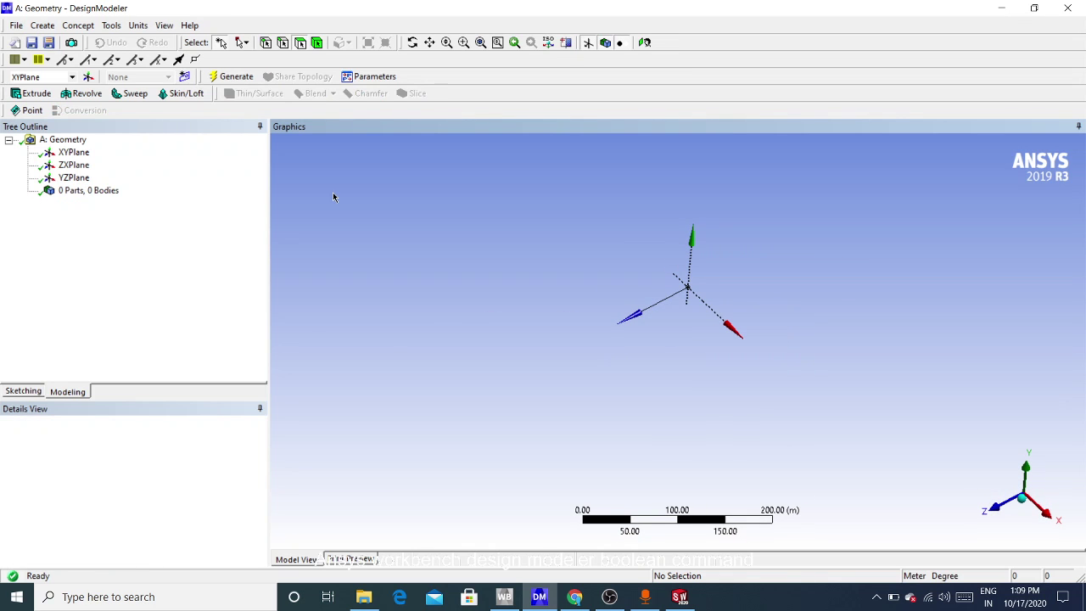
Start a cylinder primitive on the XY plane with its origin at 0 m and set its axis Z component to 50 m.
left_click(42, 26)
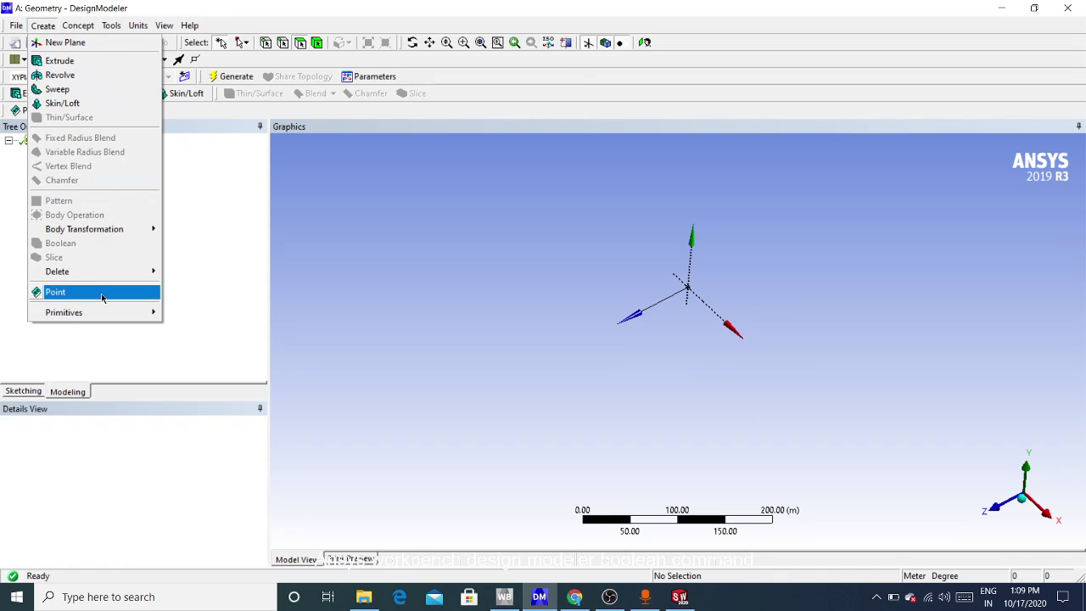
mouse_move(117, 315)
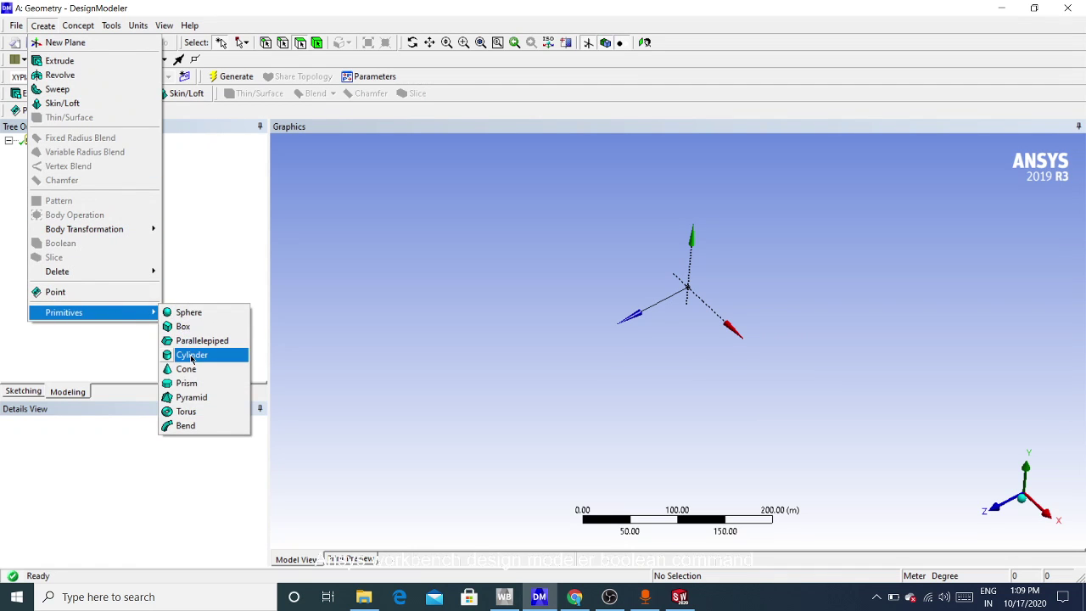
left_click(195, 353)
scroll(139, 482, "down", 1)
scroll(136, 487, "up", 1)
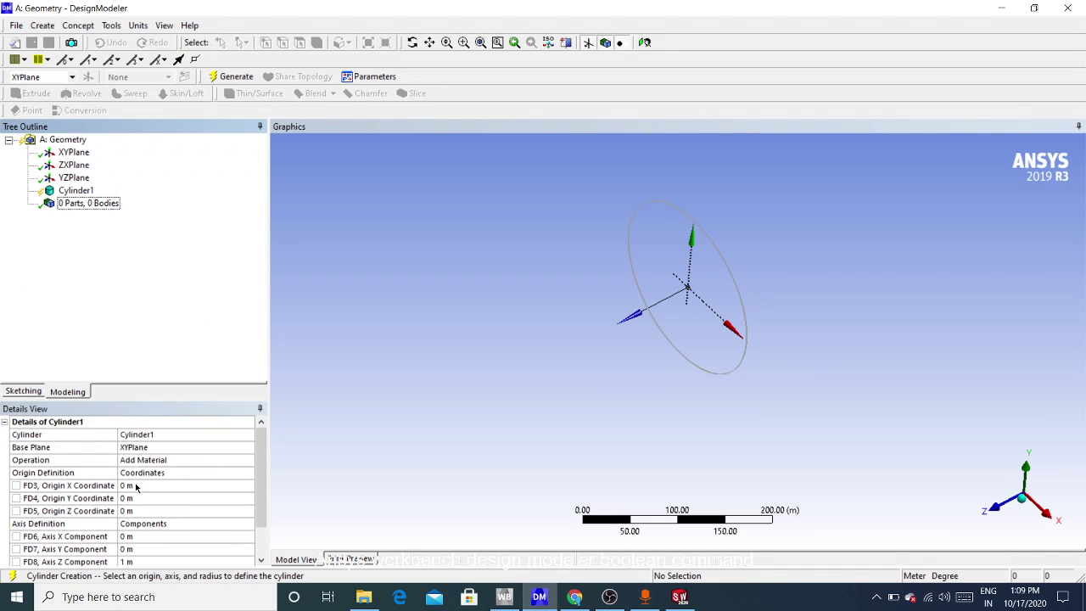
left_click(129, 486)
left_click(138, 510)
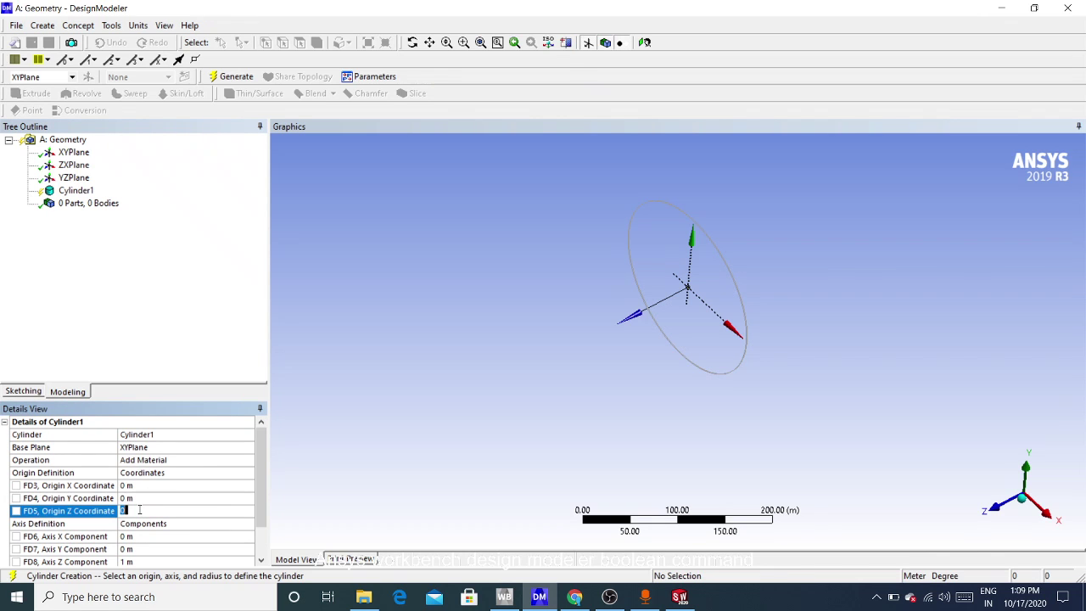
type("3")
left_click(688, 291)
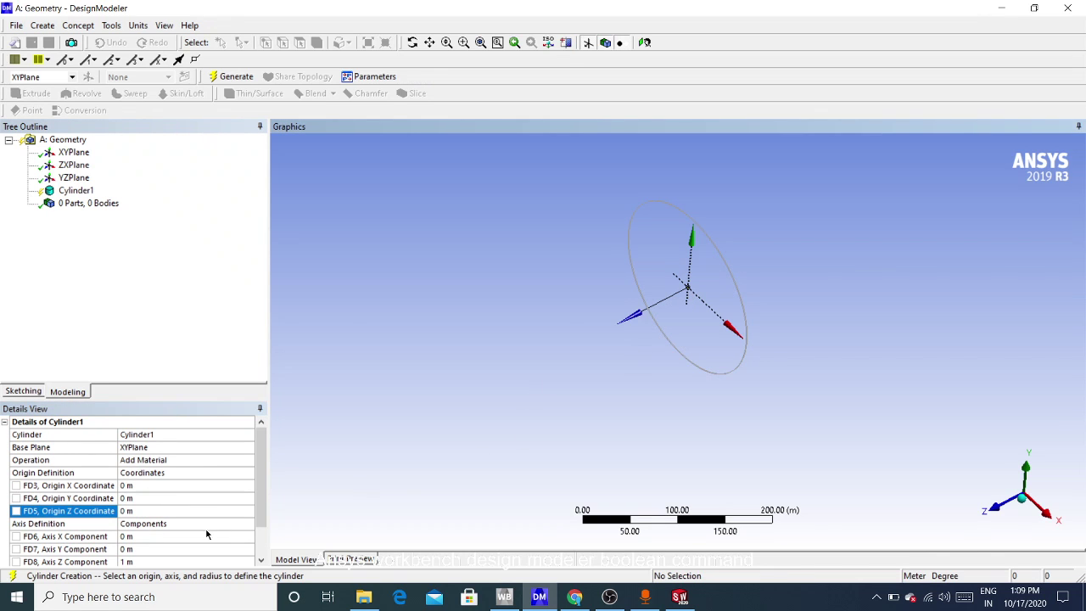
scroll(167, 528, "down", 1)
left_click(135, 524)
type("50")
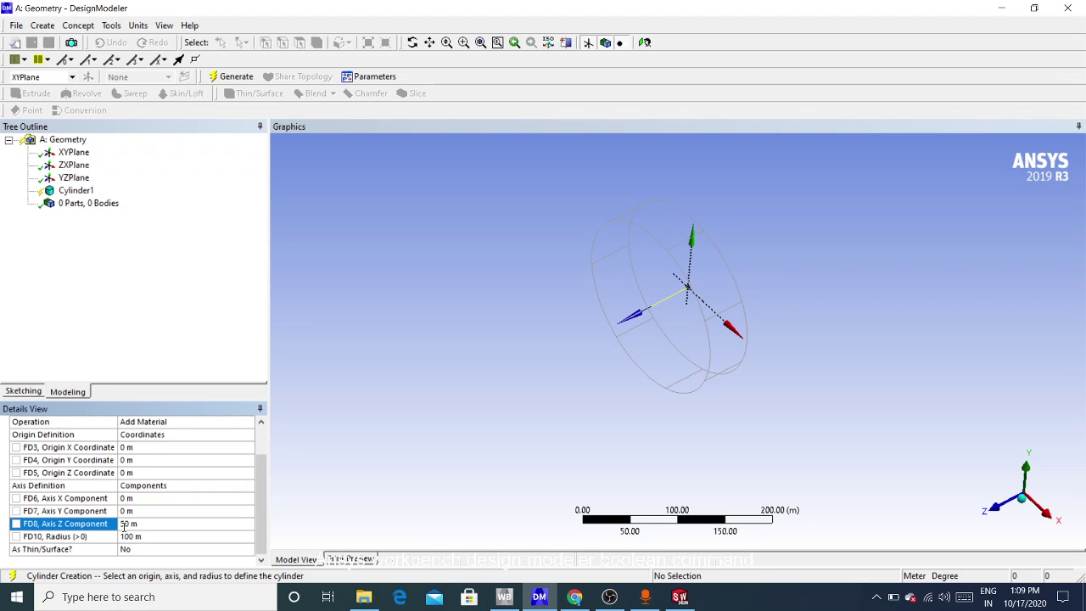
Set the cylinder's axis Z component to 250 m and generate the solid.
left_click(135, 536)
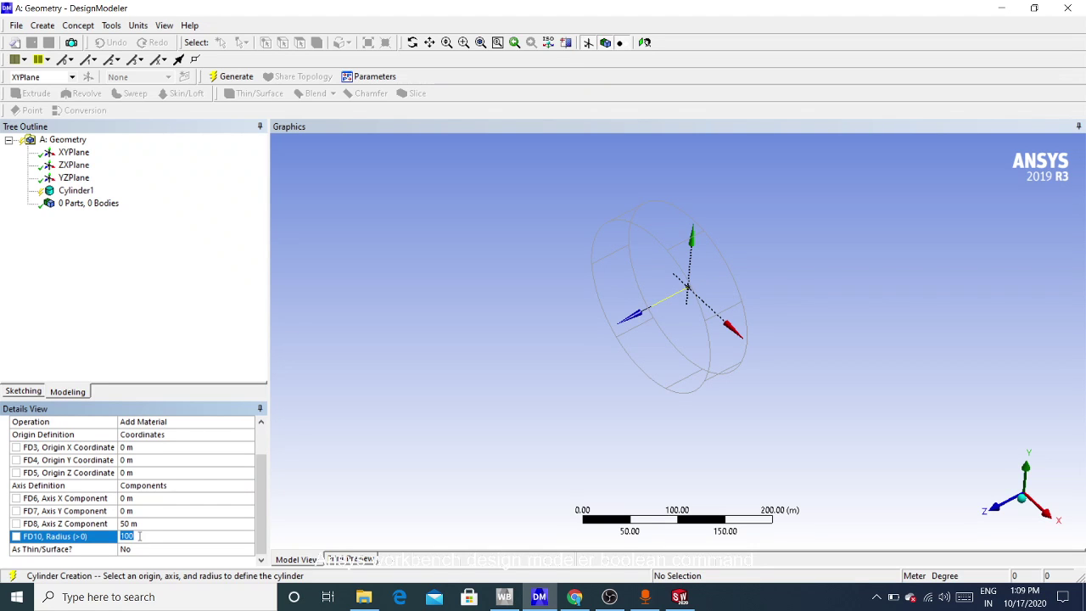
left_click(141, 525)
type("250")
key("Return")
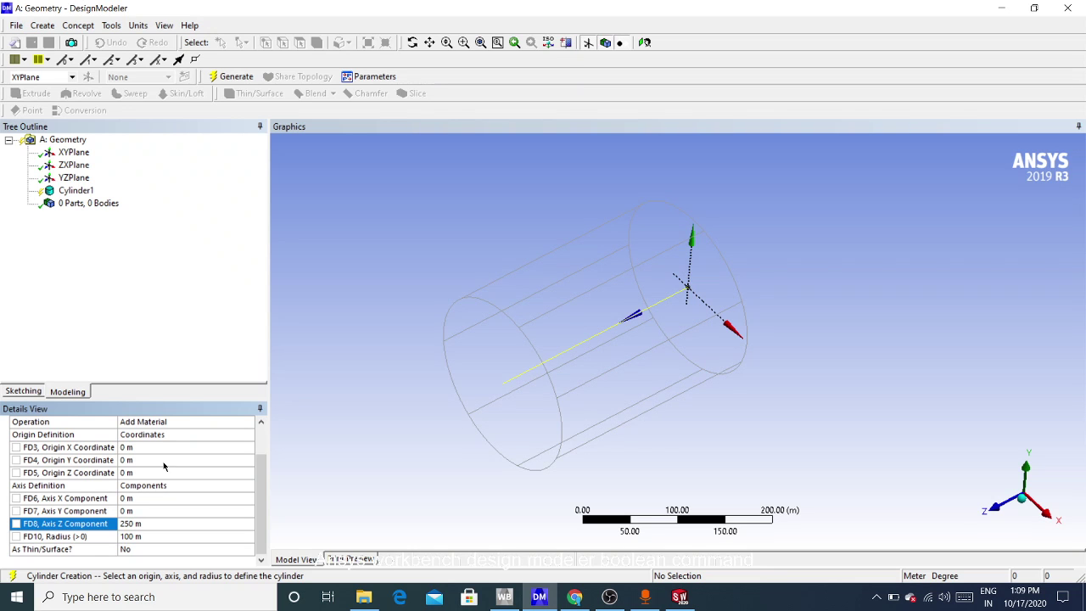
left_click(235, 76)
middle_click_drag(552, 380, 554, 404)
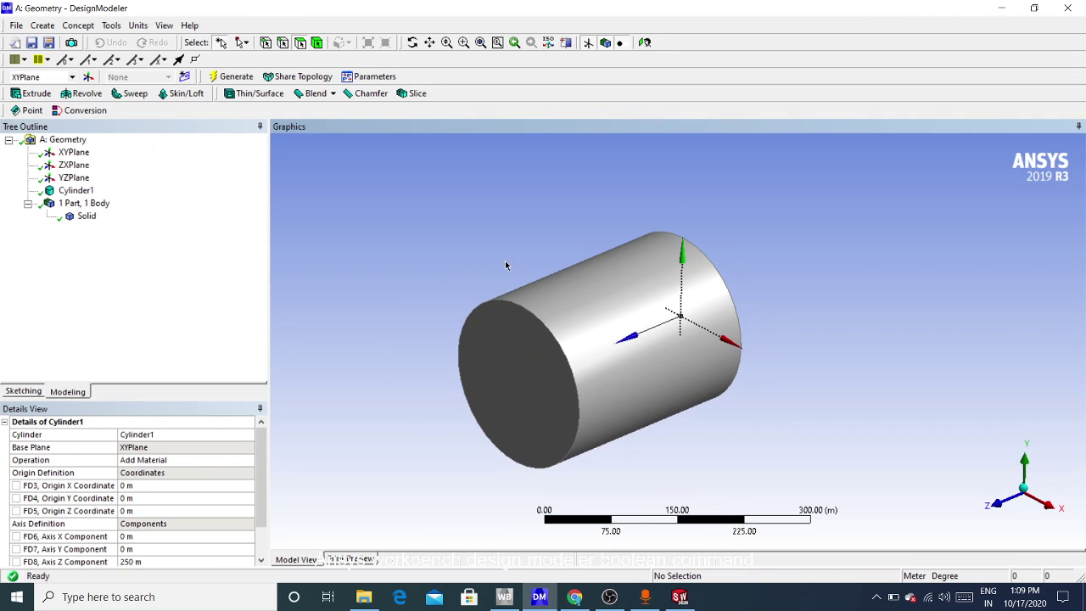
Reopen the generated cylinder for editing and set its origin X coordinate to 200 m.
left_click(84, 203)
left_click(76, 190)
right_click(74, 191)
left_click(86, 200)
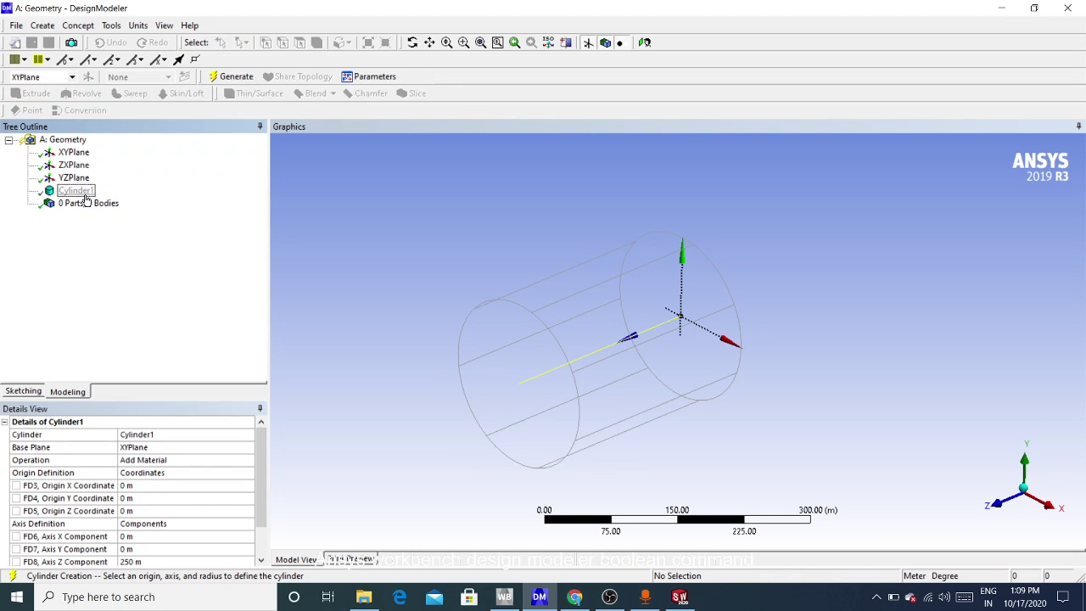
left_click(124, 485)
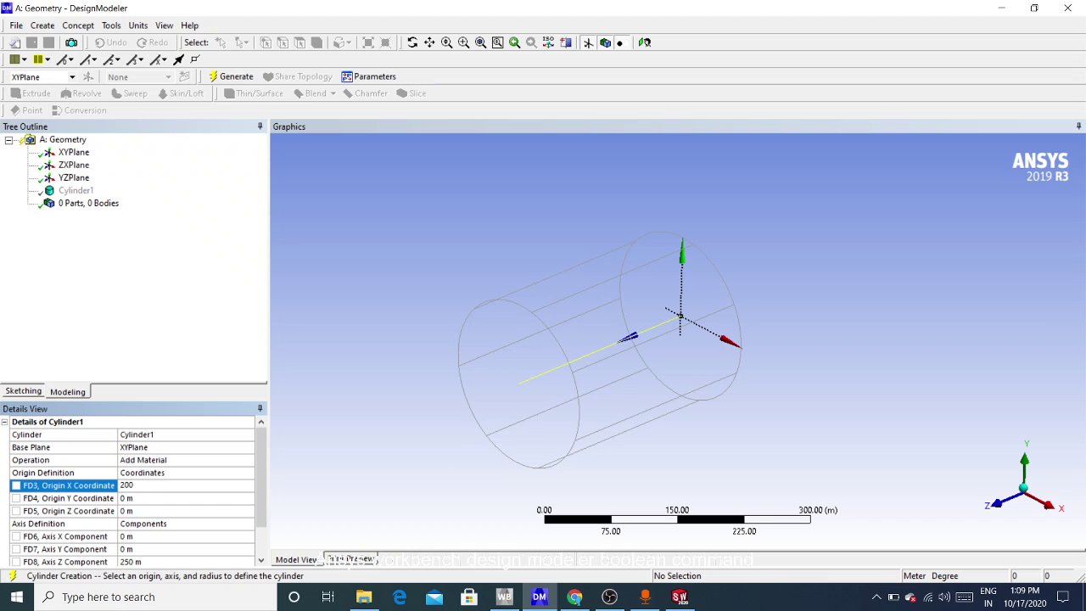
key("Return")
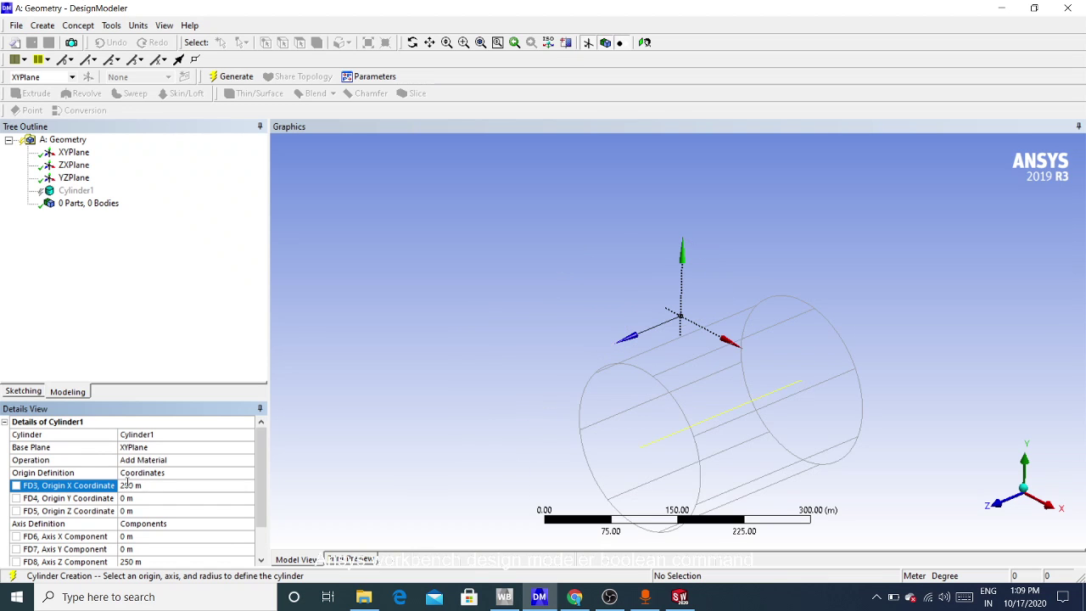
middle_click_drag(593, 386, 567, 375)
Set the cylinder's origin Y coordinate to 100 m and regenerate the solid.
left_click(172, 497)
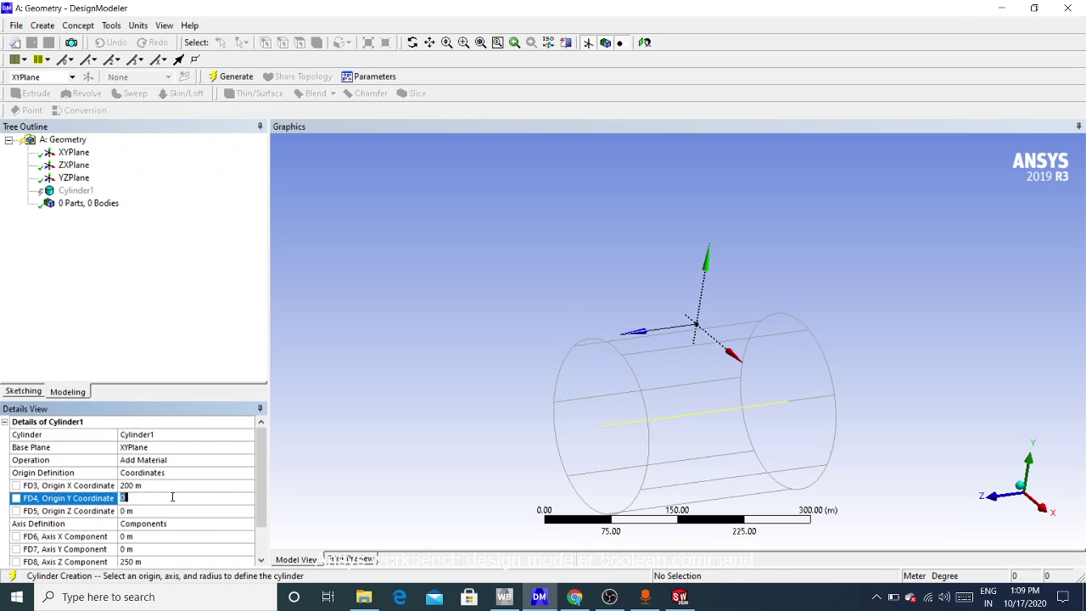
type("100")
key("Return")
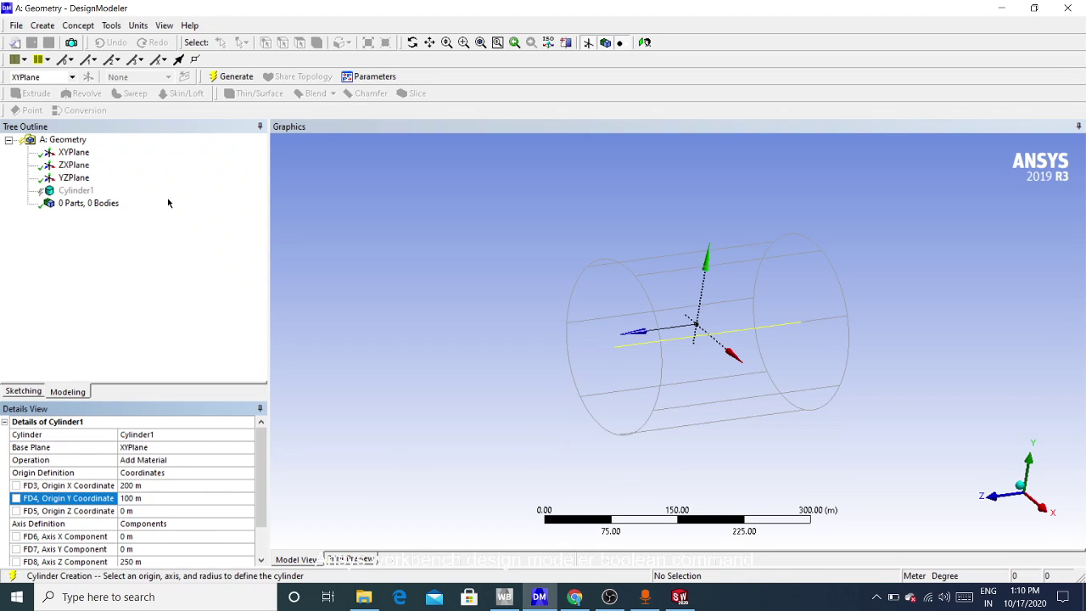
left_click(229, 76)
middle_click_drag(439, 235, 629, 381)
Try to regenerate the cylinder with its origin Y coordinate set to 500 m.
left_click(145, 500)
type("5")
key("Return")
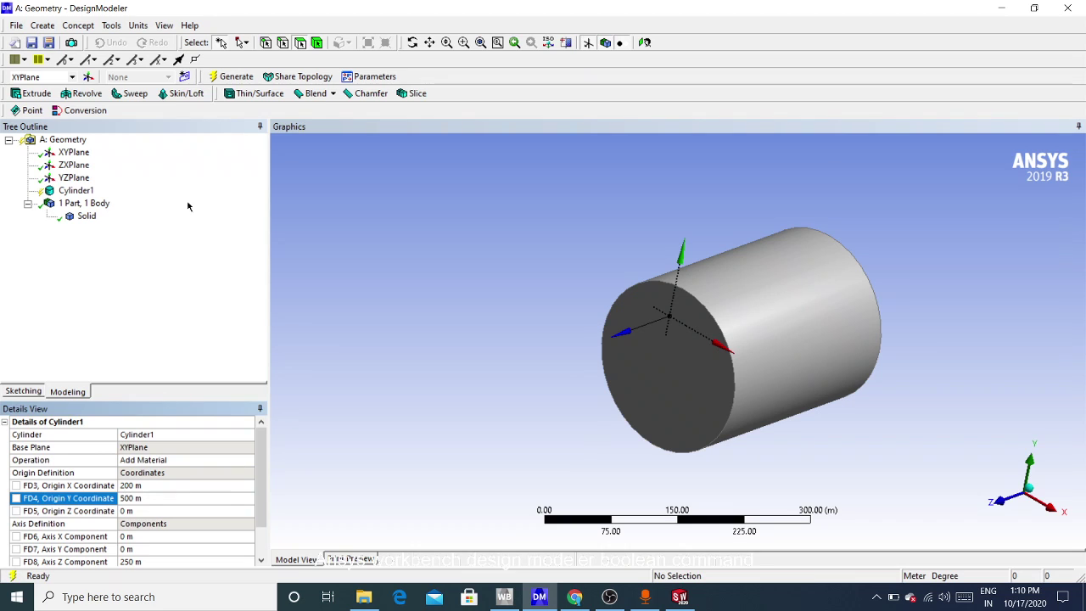
left_click(229, 76)
scroll(574, 356, "down", 5)
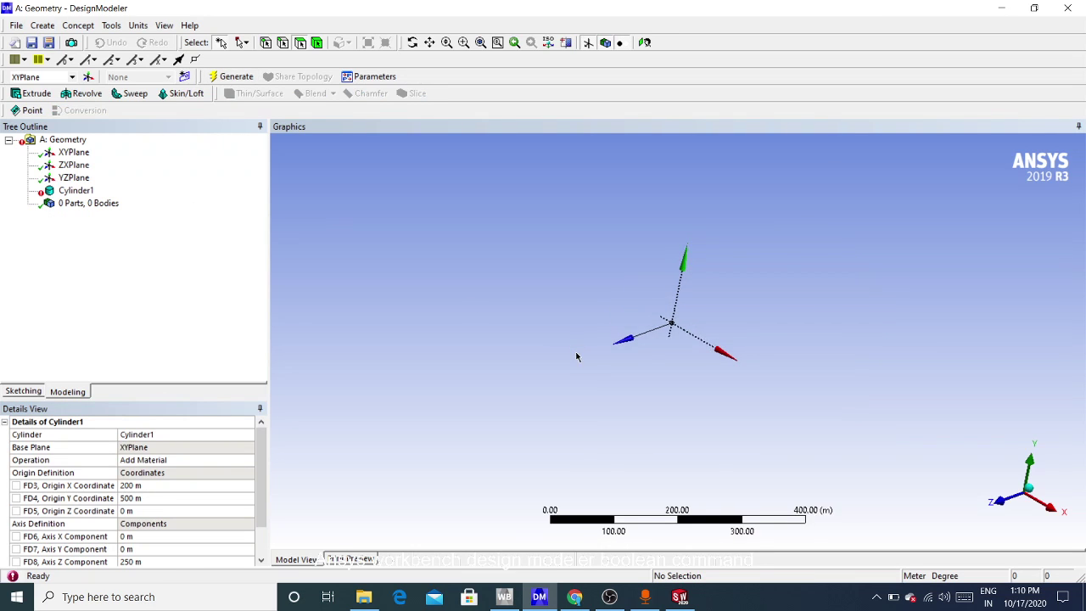
Set the cylinder's origin Y coordinate to 0 m and regenerate the solid.
left_click(138, 500)
type("0")
key("Return")
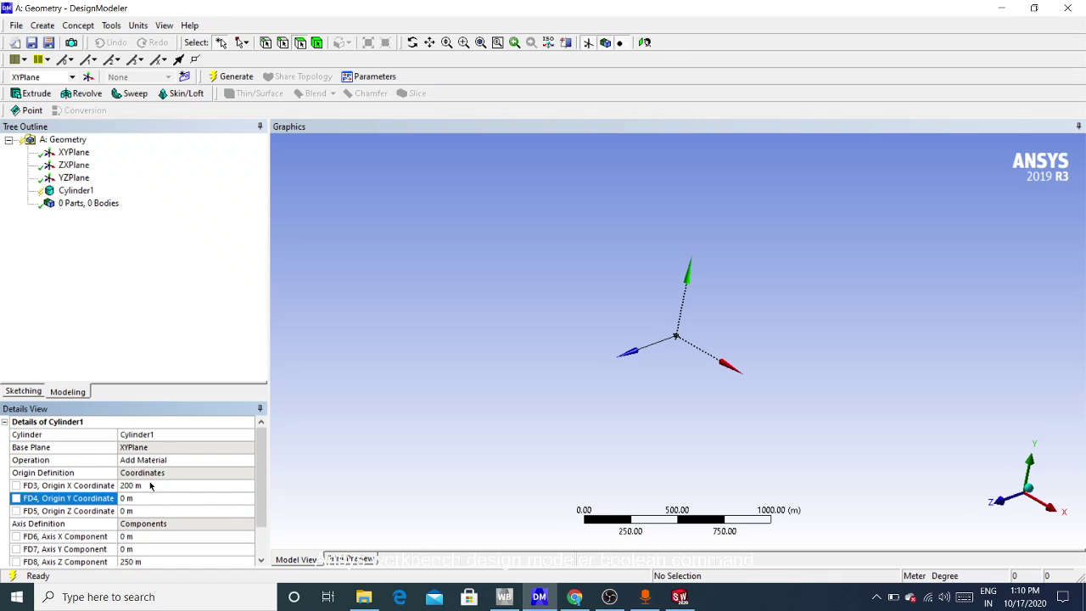
left_click(241, 76)
middle_click_drag(670, 396, 763, 386)
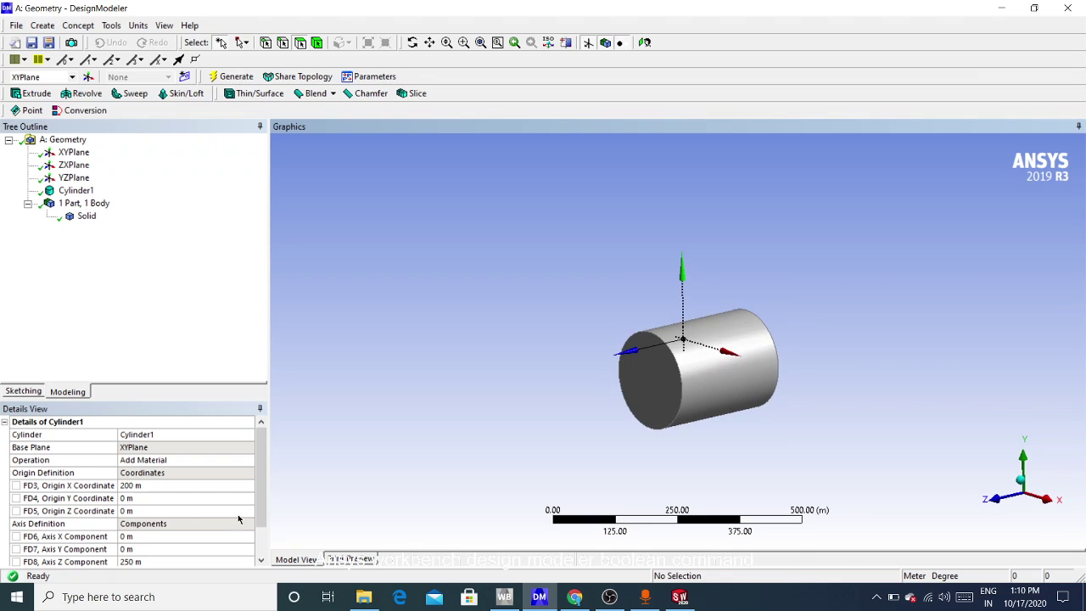
Set the cylinder's origin Y coordinate to 20 m and regenerate the solid.
left_click(139, 494)
left_click(142, 499)
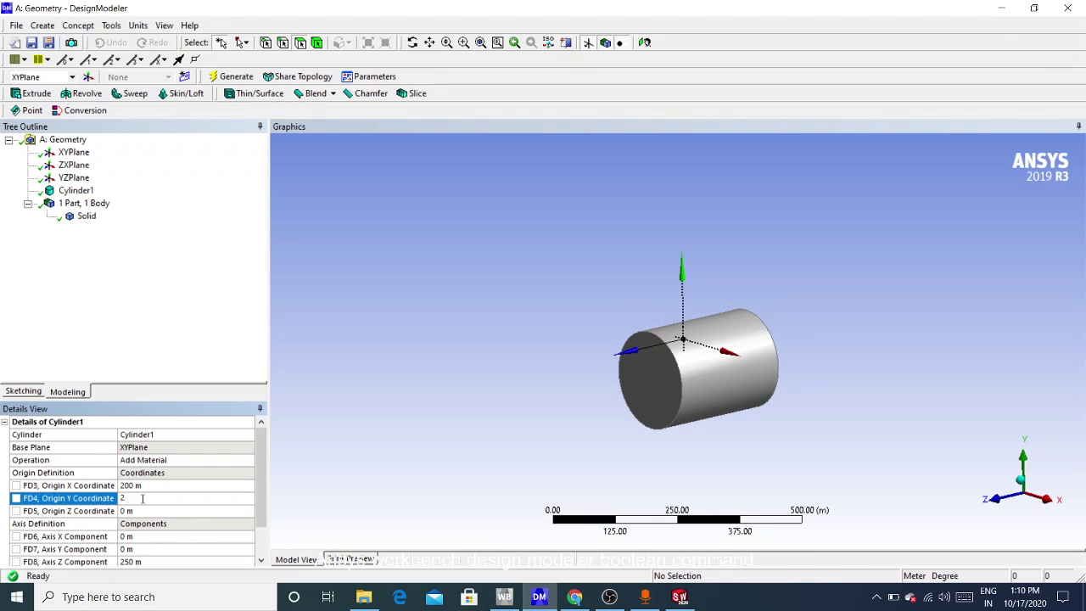
type("20")
key("Return")
left_click(231, 76)
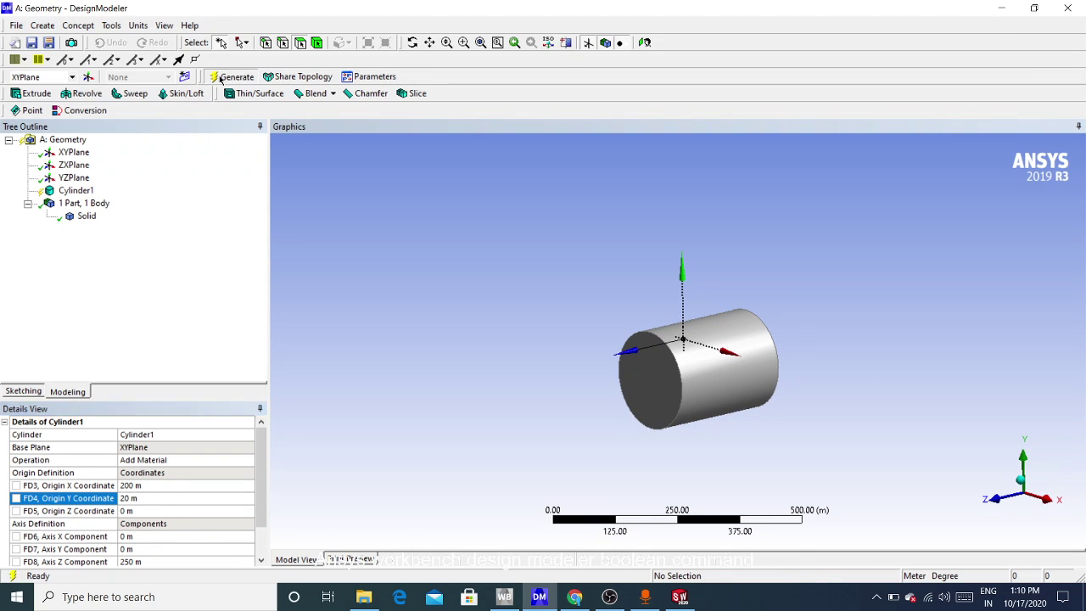
middle_click_drag(467, 355, 521, 356)
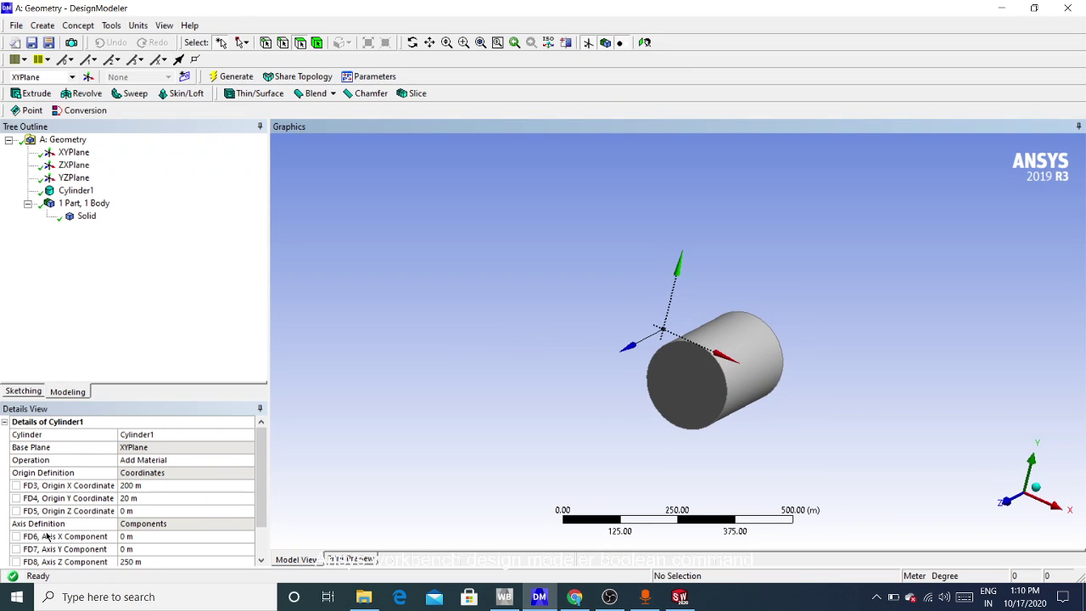
Change the cylinder's origin Y coordinate back to 100 m and regenerate the solid.
left_click(138, 510)
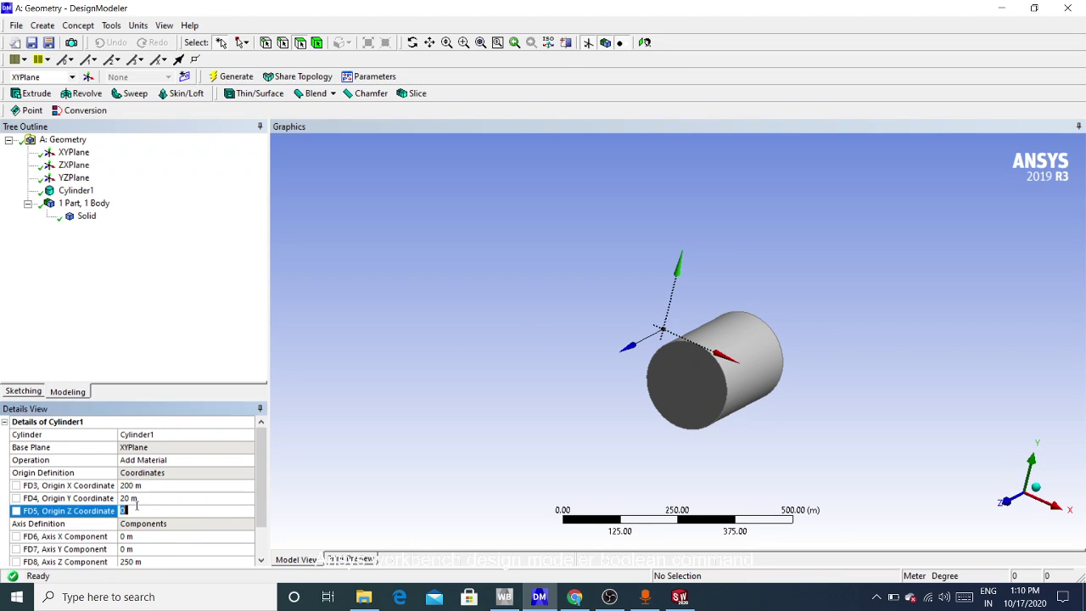
left_click(137, 499)
middle_click_drag(333, 514, 162, 512)
left_click(123, 498)
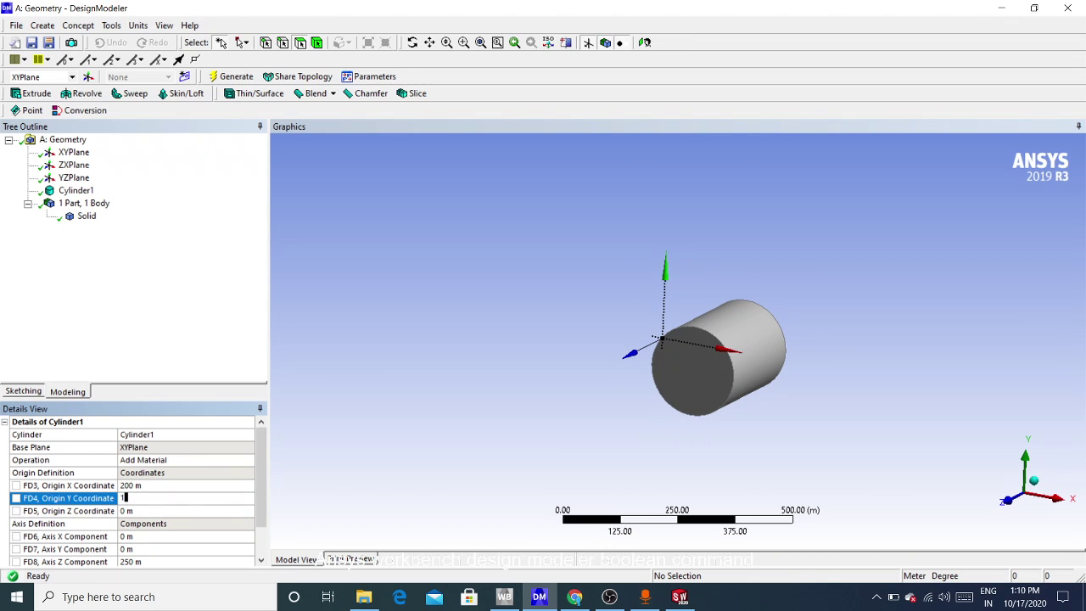
key("Return")
left_click(231, 76)
middle_click_drag(504, 308, 614, 428)
scroll(691, 388, "up", 2)
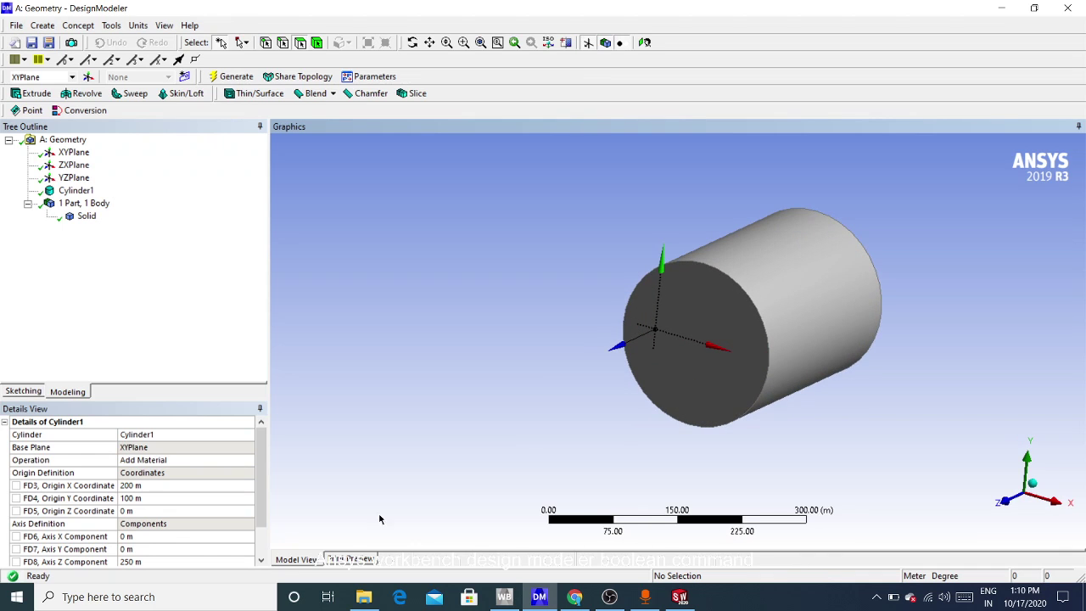
Set the cylinder's axis Z component to 400 m and regenerate the solid.
scroll(171, 532, "down", 1)
left_click(145, 523)
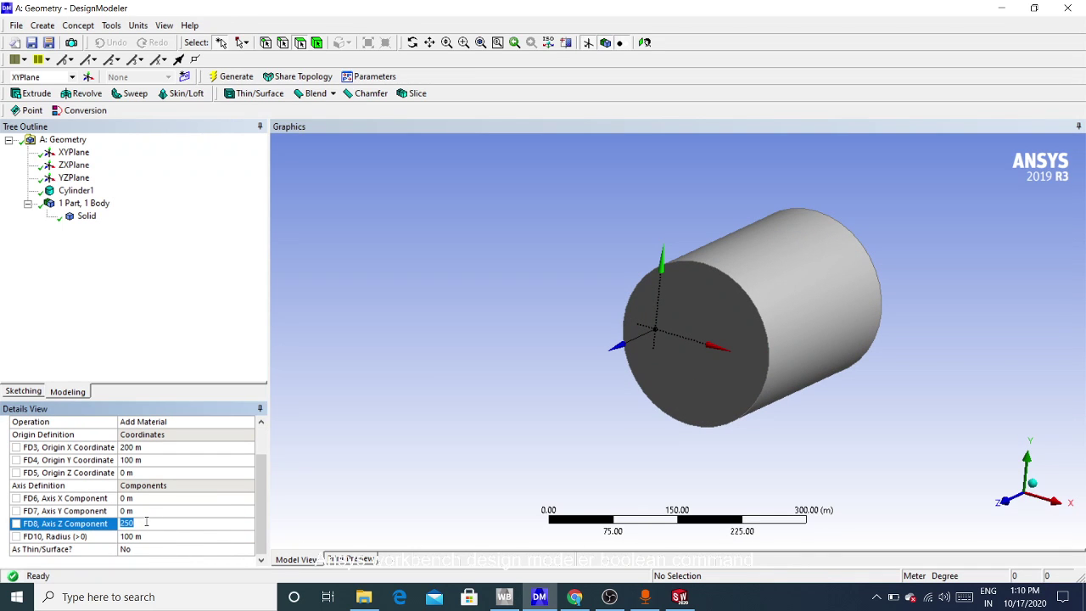
left_click(151, 535)
left_click(146, 524)
type("400")
key("Return")
left_click(234, 77)
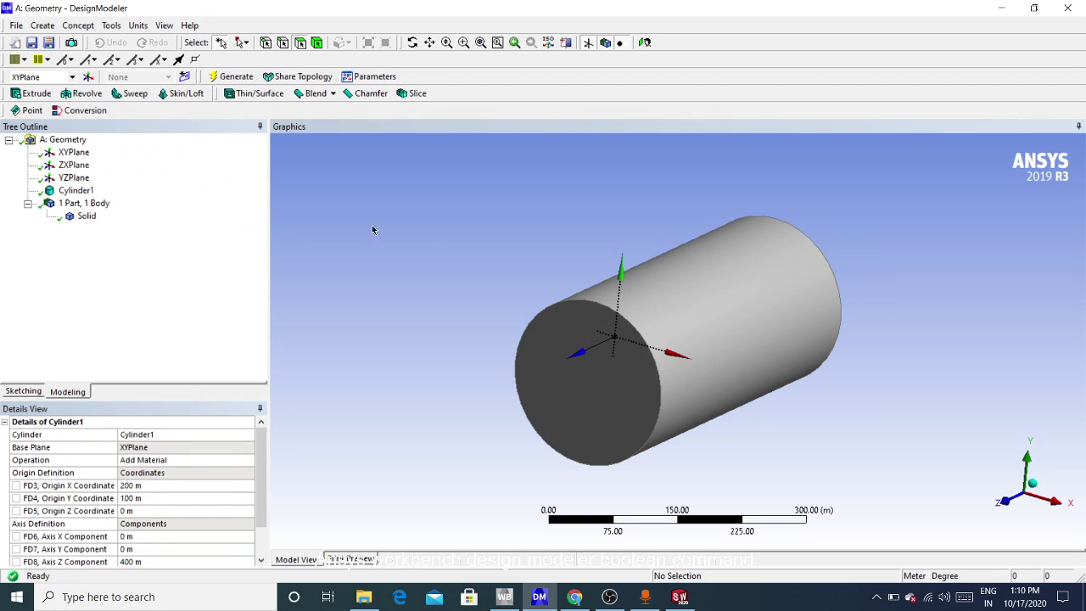
Check the lengthened cylinder from another angle and delete it from the model.
left_click(573, 311)
middle_click_drag(467, 296, 518, 296)
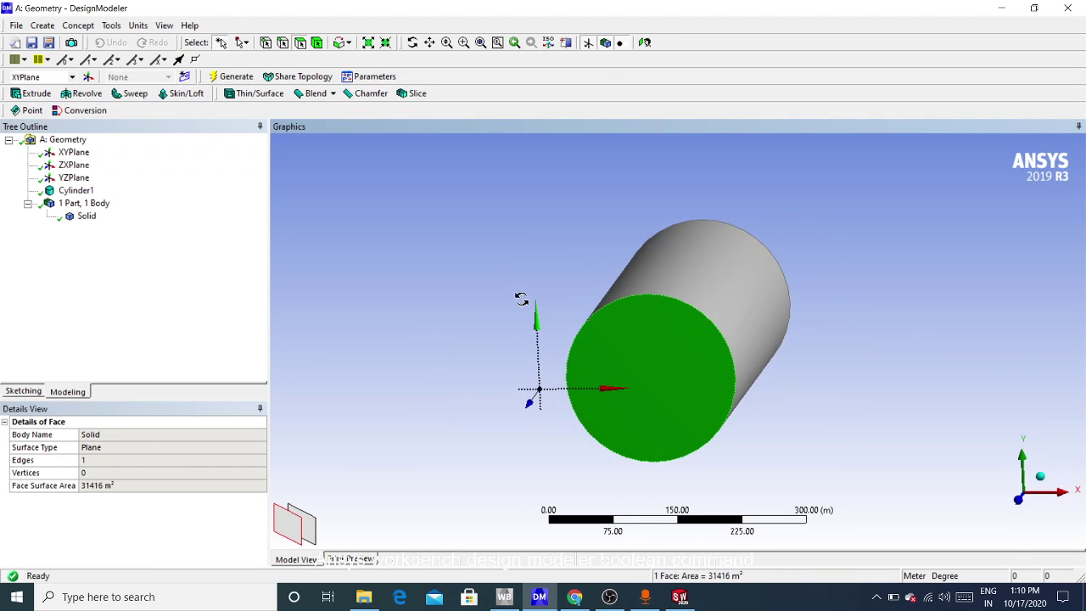
left_click(816, 366)
middle_click_drag(817, 365, 795, 397)
scroll(778, 390, "up", 2)
scroll(777, 390, "down", 3)
scroll(203, 473, "down", 1)
scroll(200, 475, "up", 1)
key("Delete")
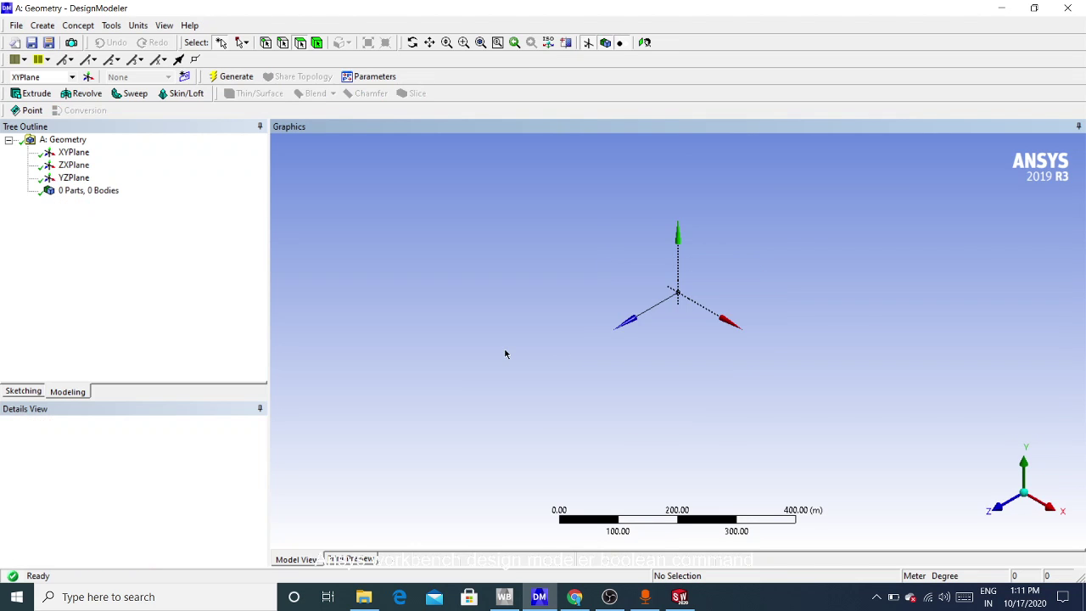
Start a cone primitive on the XY plane with its origin at 0 m and set its top radius to 20 m.
left_click(42, 25)
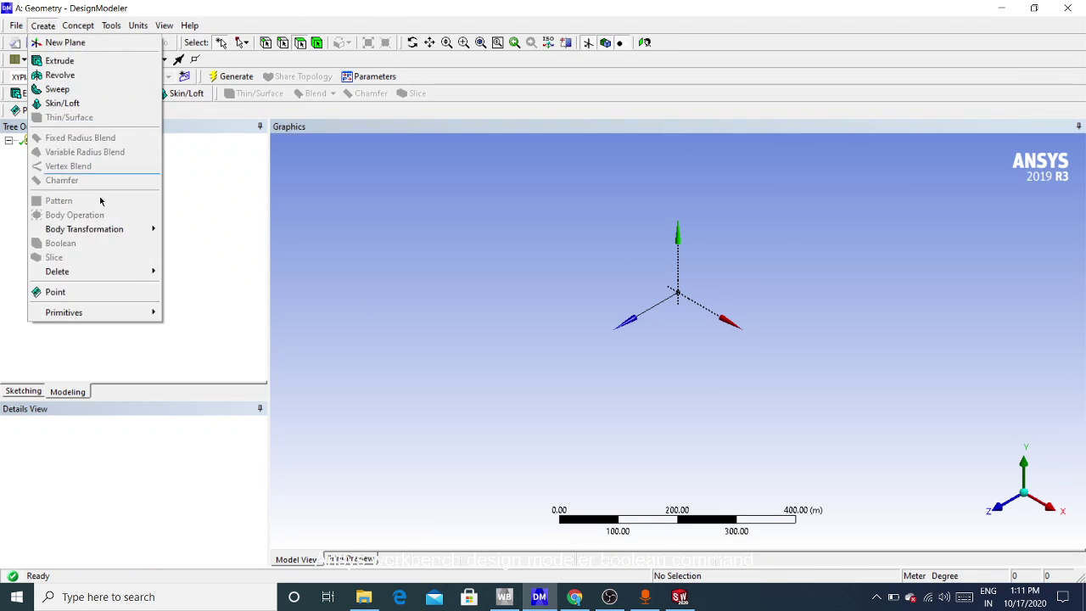
mouse_move(107, 312)
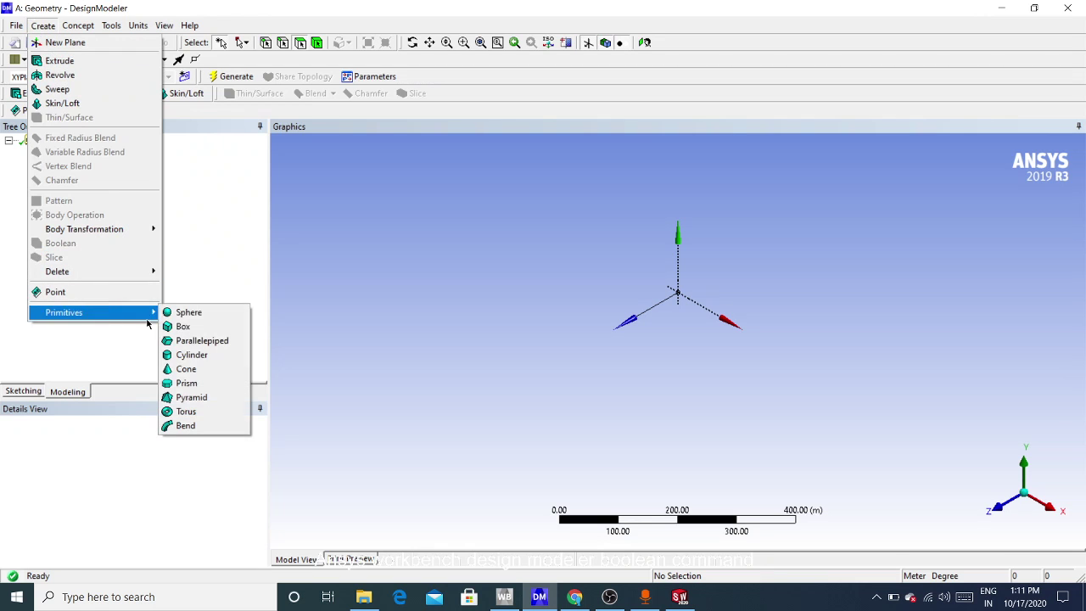
left_click(190, 368)
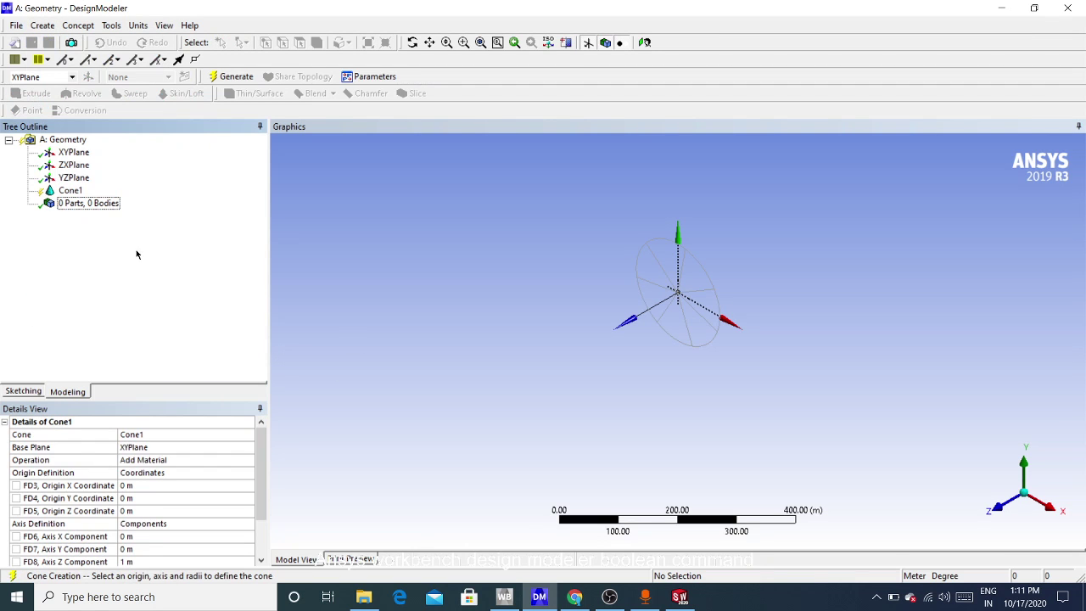
left_click(126, 489)
left_click(137, 501)
left_click(140, 509)
scroll(140, 511, "down", 2)
left_click(141, 525)
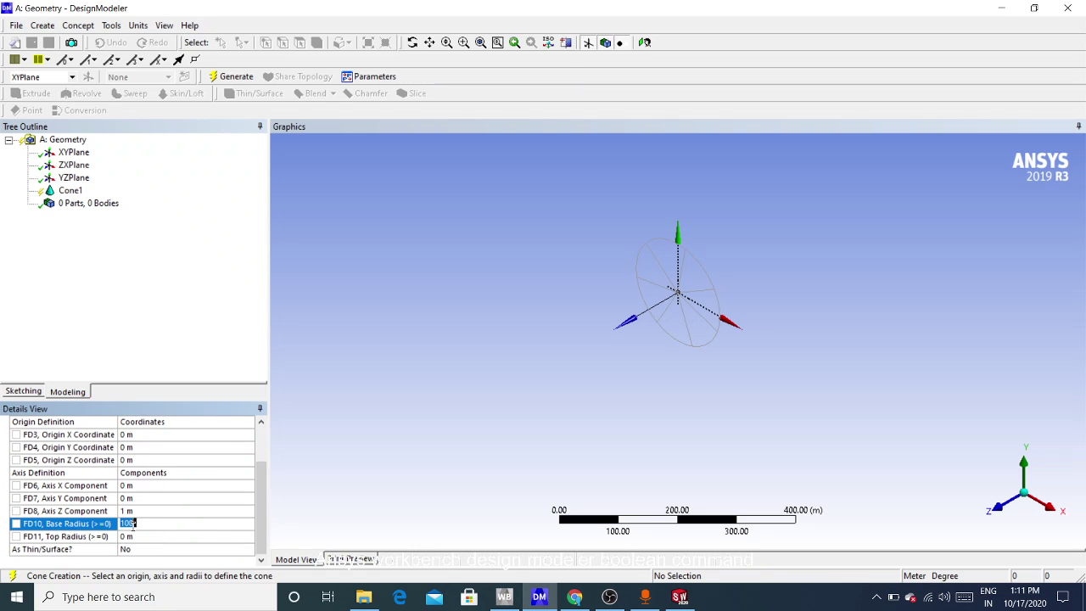
left_click(134, 536)
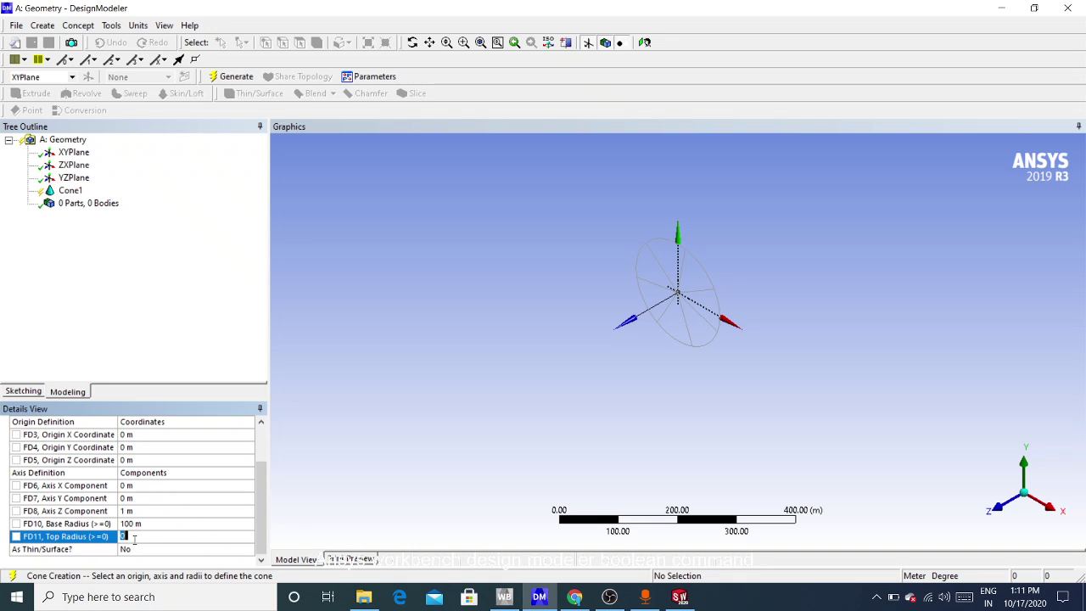
type("20")
key("Return")
Set the cone's axis Z component to 500 m.
left_click(125, 510)
type("500")
key("Return")
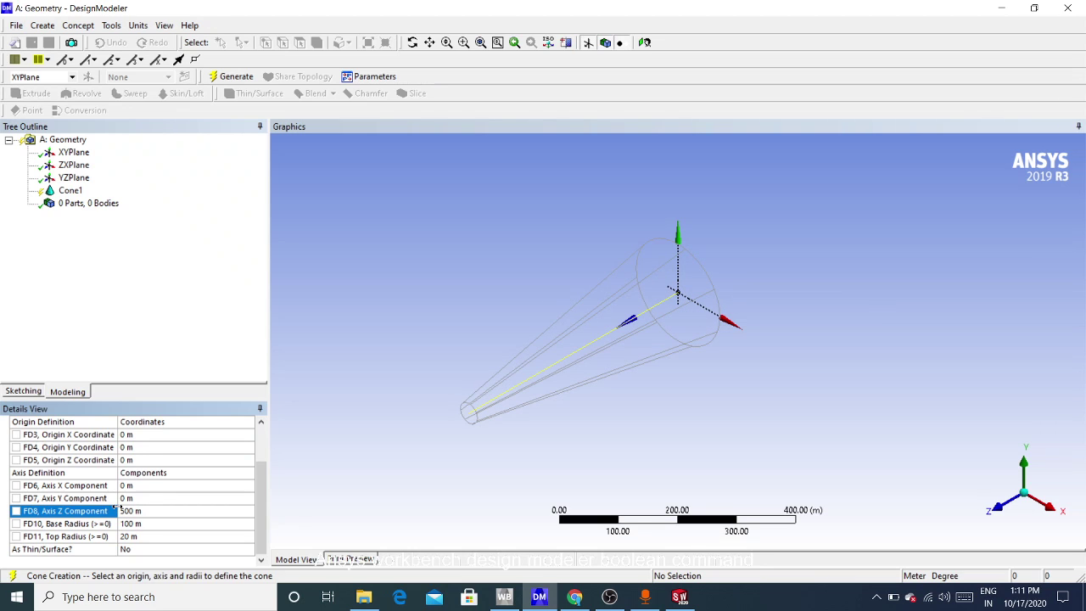
Set the cone's axis Z component to 250 m, generate the solid and check its tapered shape.
left_click(130, 511)
type("250")
key("Return")
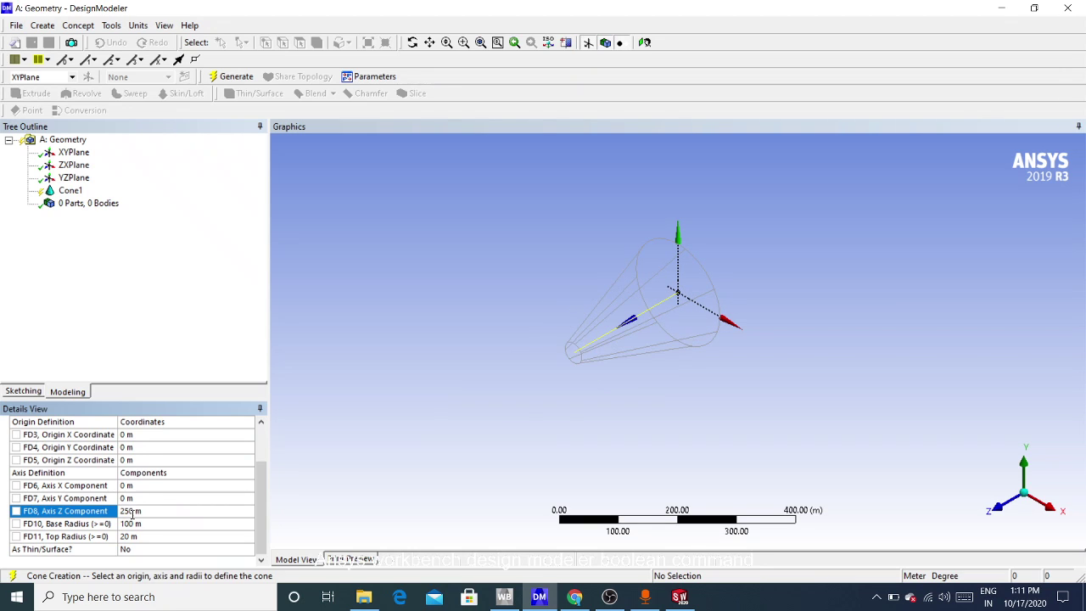
left_click(237, 77)
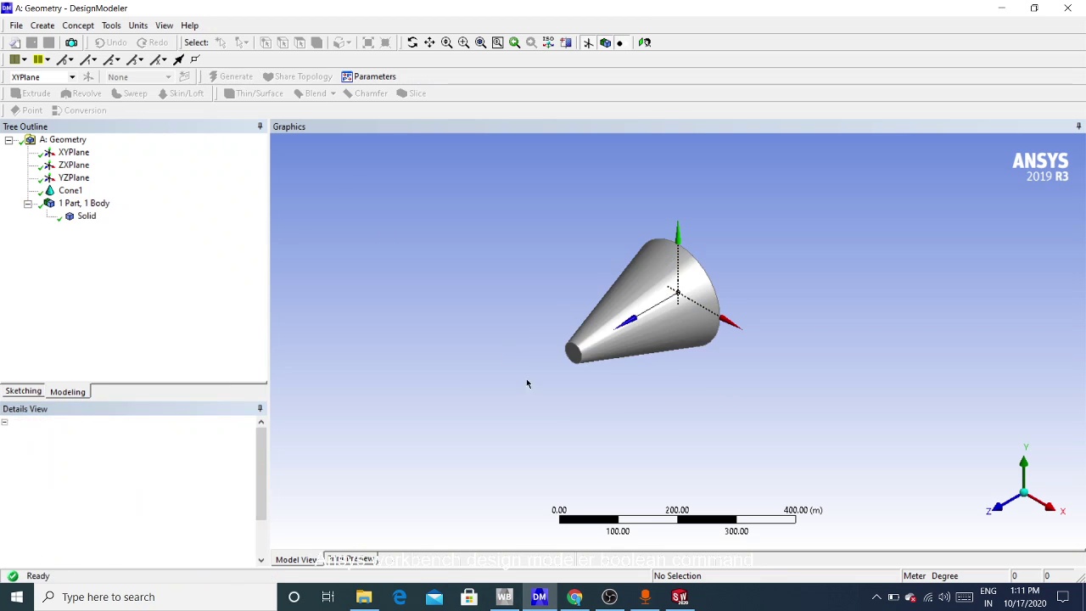
middle_click_drag(599, 419, 644, 390)
left_click(599, 384)
scroll(645, 376, "up", 2)
left_click(665, 419)
scroll(665, 419, "up", 3)
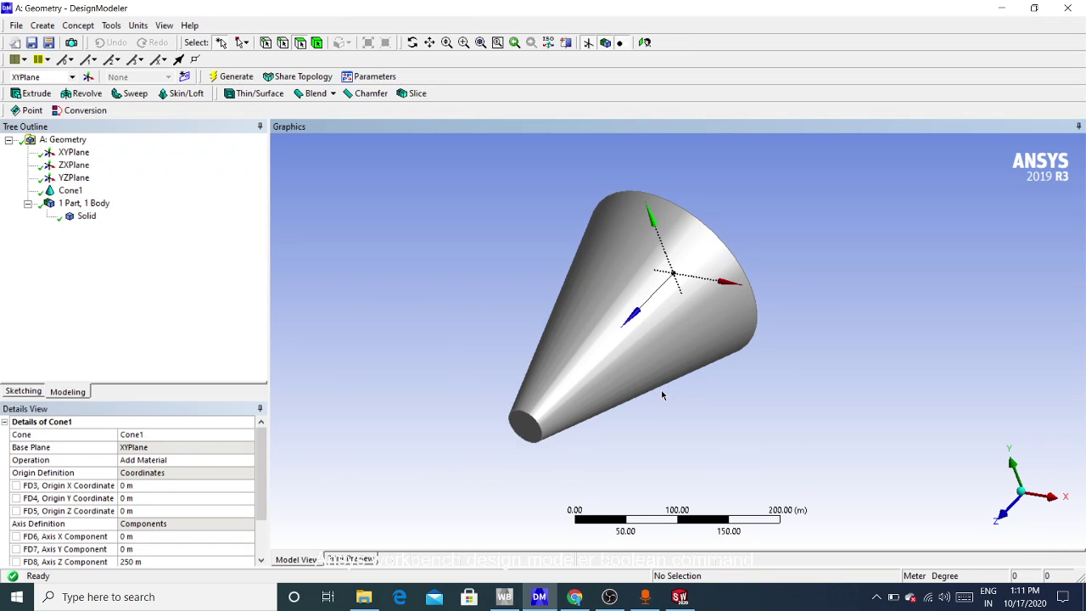
middle_click_drag(662, 394, 688, 407)
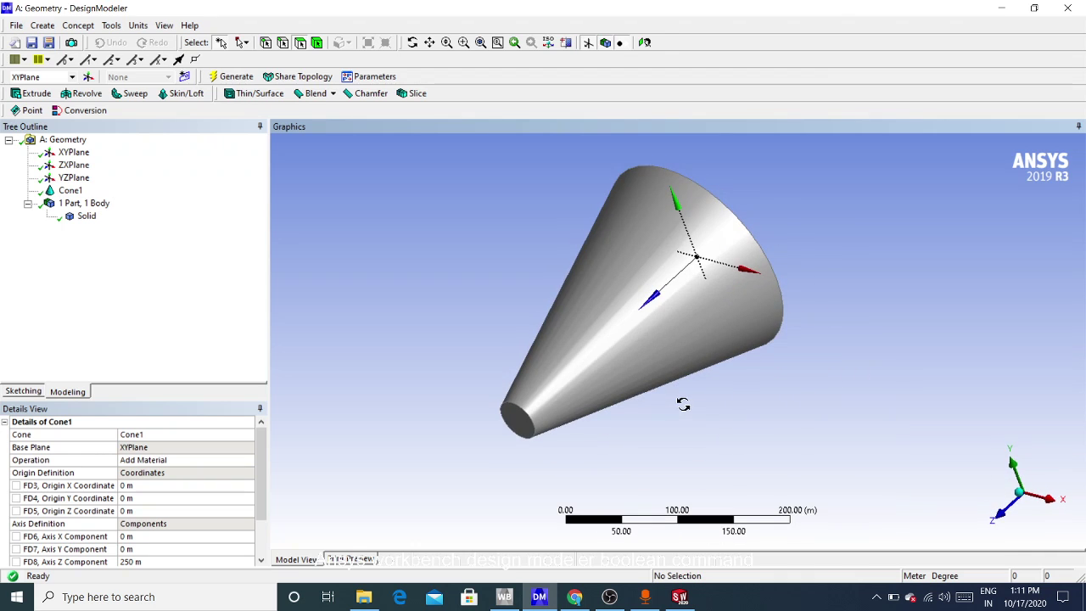
Set the cone's axis Z component to 200 m and regenerate the solid.
scroll(143, 511, "down", 2)
left_click(143, 511)
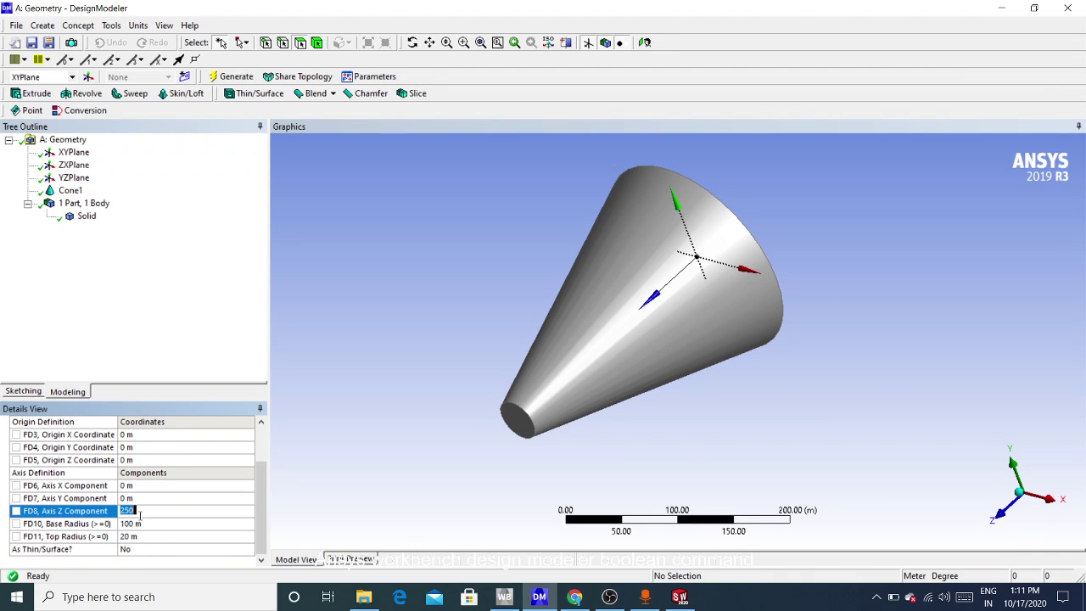
type("200")
key("Return")
left_click(230, 76)
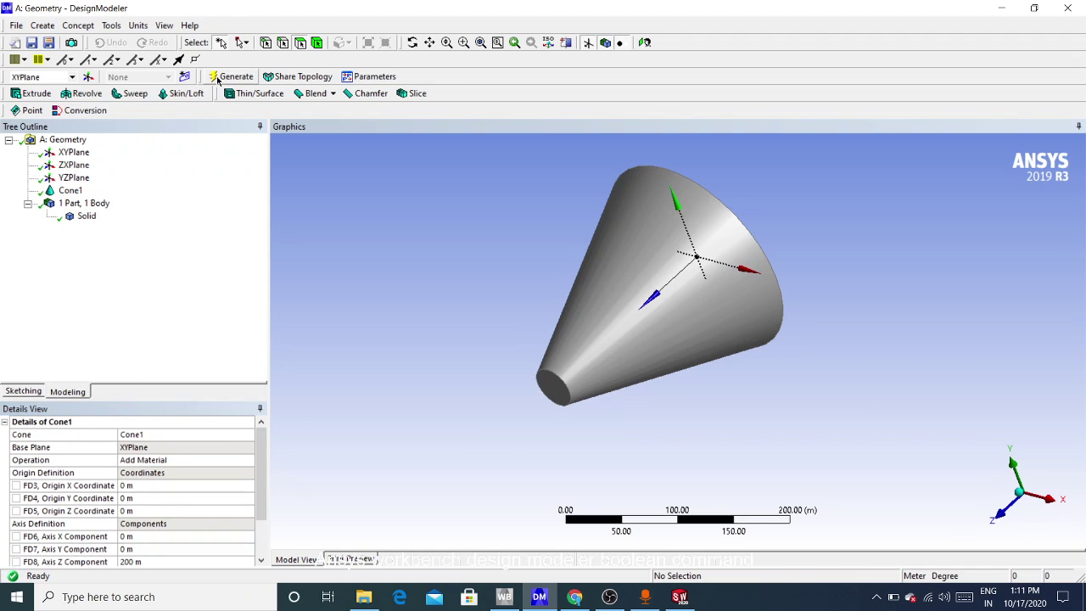
Set the cone's top radius to 50 m and regenerate the solid.
scroll(152, 528, "down", 2)
left_click(152, 527)
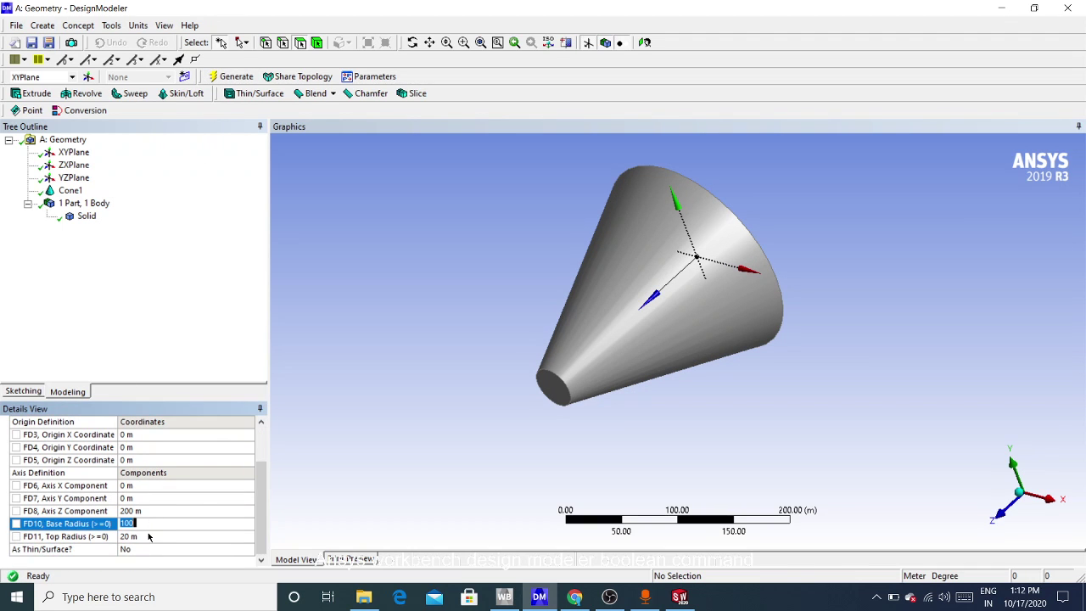
left_click(150, 536)
type("50")
key("Return")
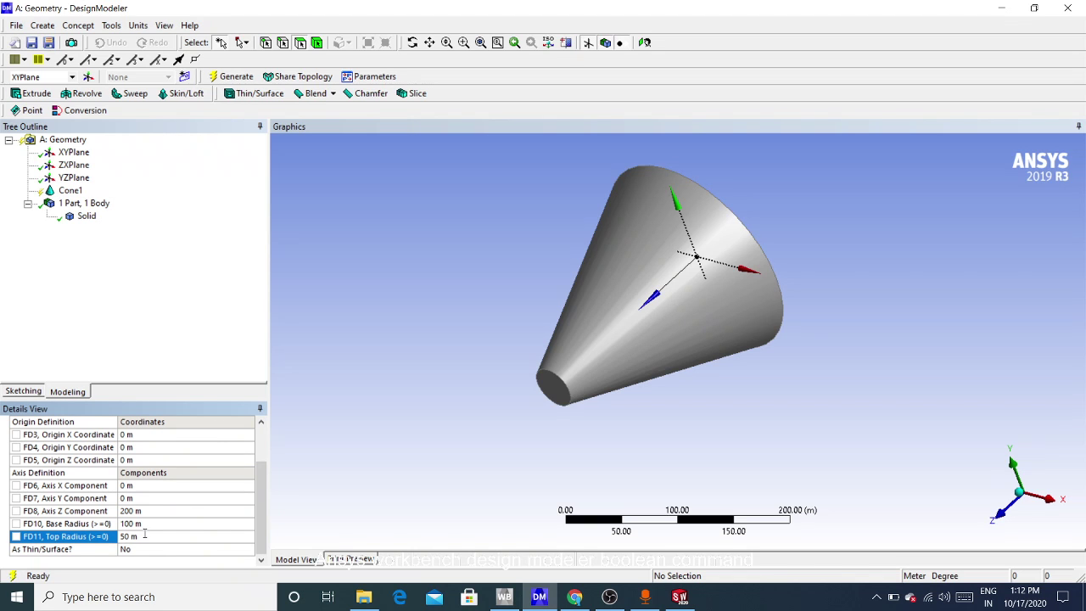
left_click(237, 77)
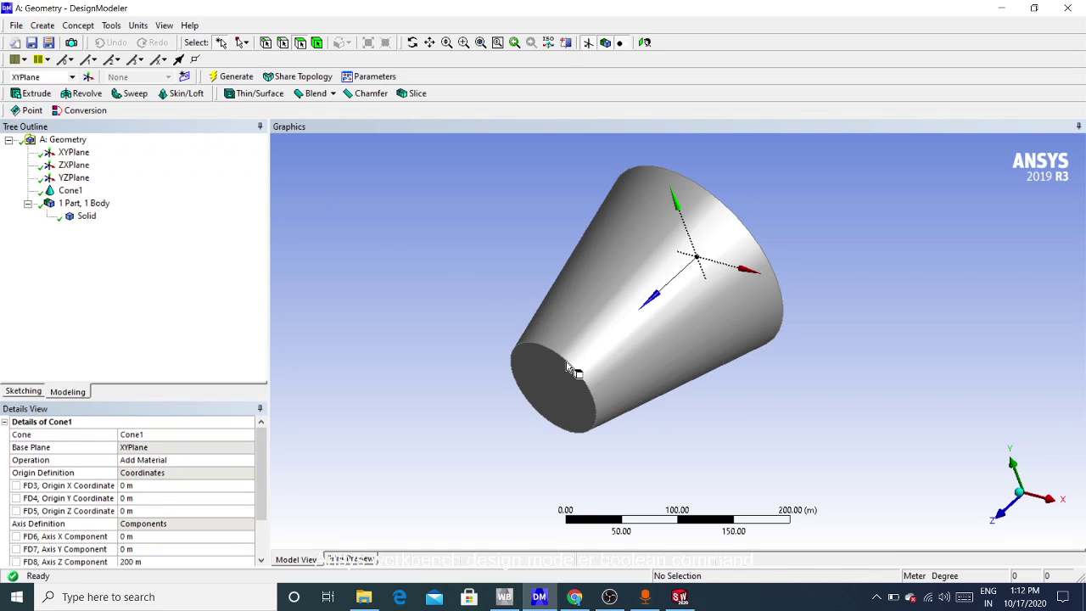
left_click(599, 375)
left_click(585, 435)
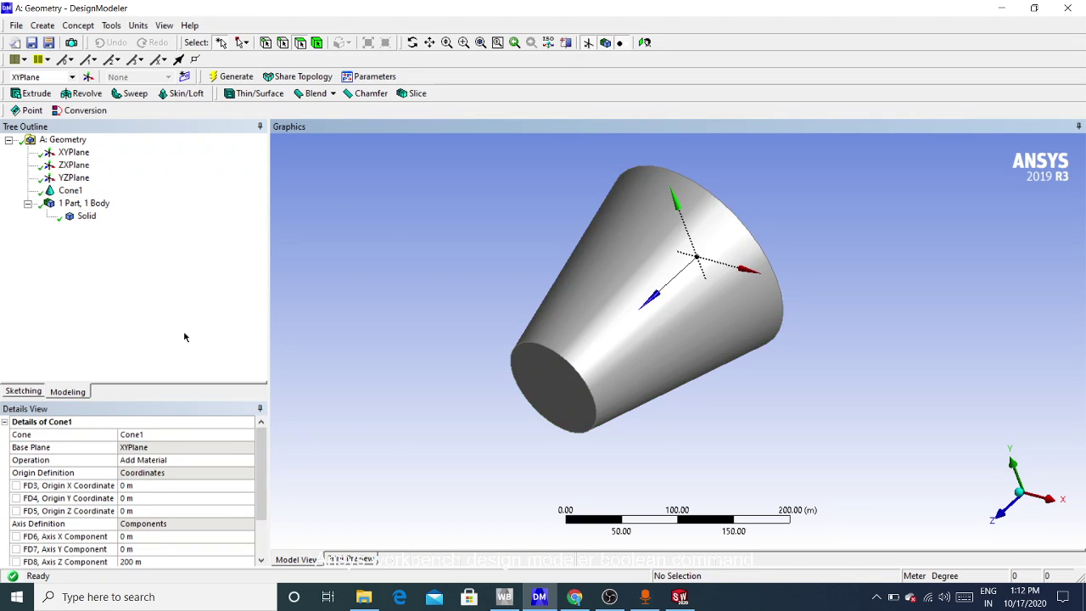
Move the cone's origin to 50 m in the X, Y and Z coordinates.
scroll(152, 536, "down", 2)
scroll(128, 492, "up", 2)
left_click(131, 484)
type("50")
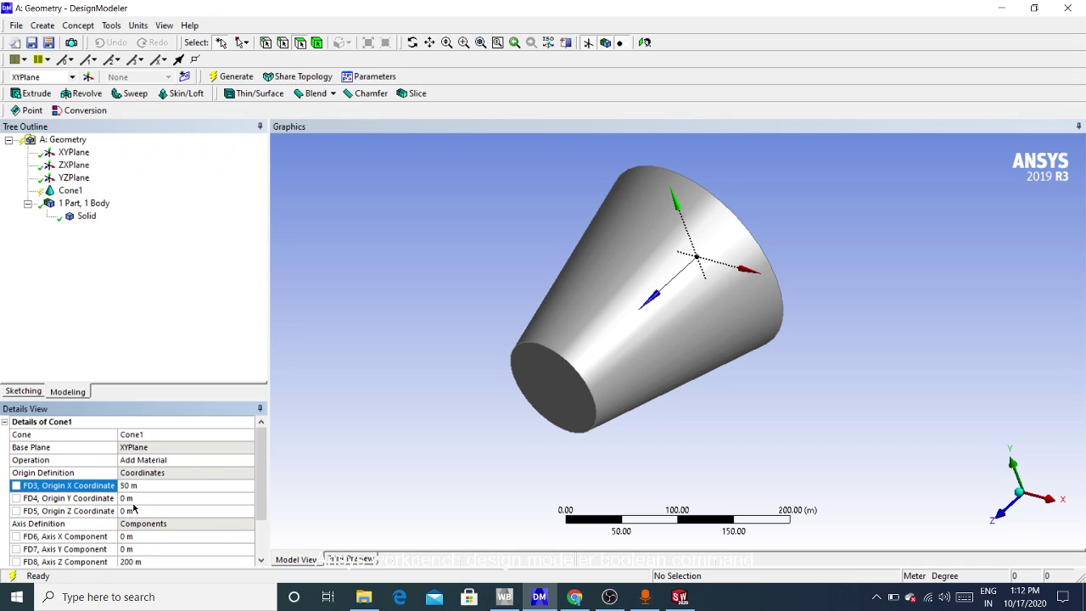
left_click(129, 498)
type("50")
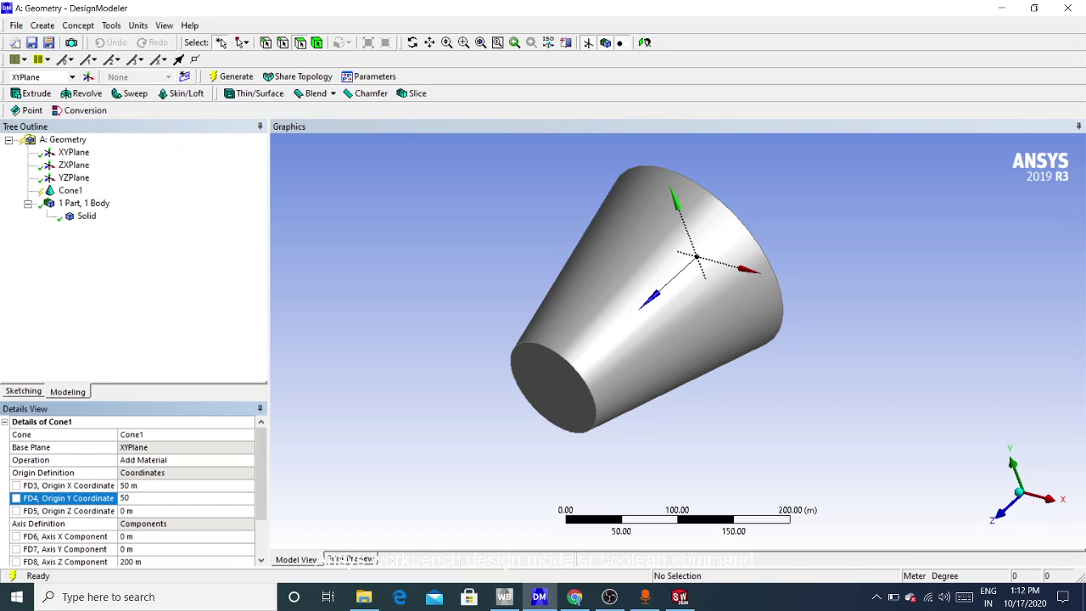
left_click(129, 511)
type("50")
key("Return")
Examine the cone's offset from the world origin, its side and top faces, and its parameters.
middle_click_drag(650, 346, 760, 390)
middle_click_drag(543, 433, 706, 394, "ctrl")
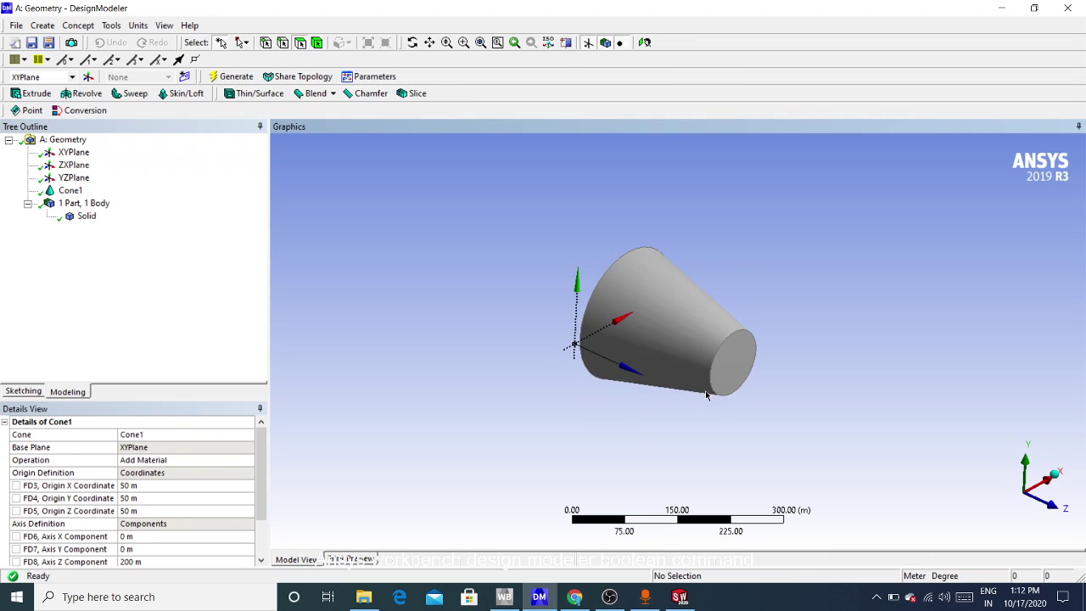
scroll(711, 395, "up", 3)
left_click(711, 340)
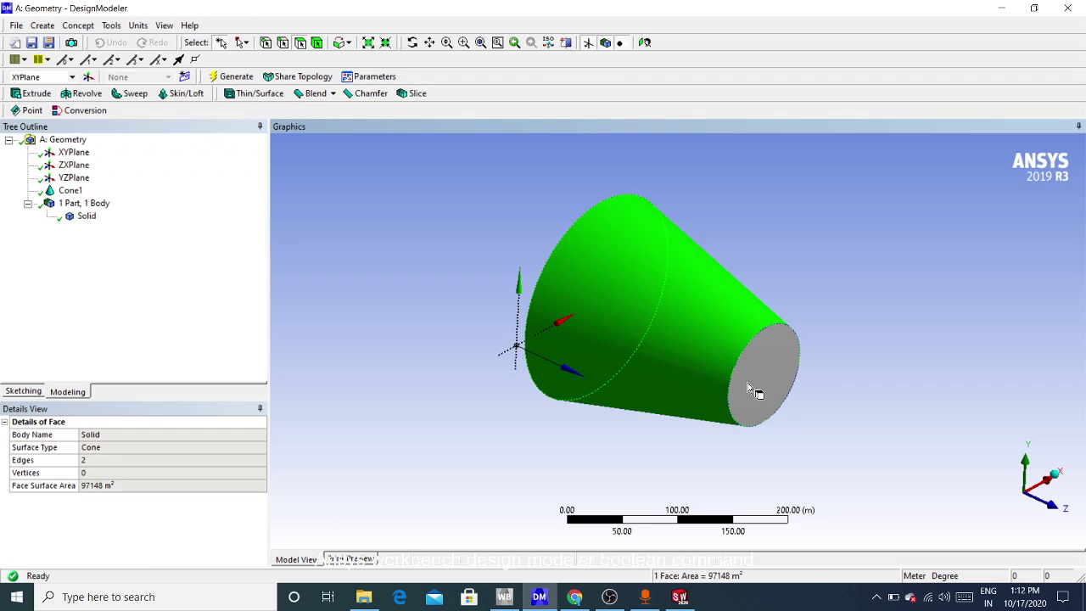
left_click(750, 388)
left_click(841, 361)
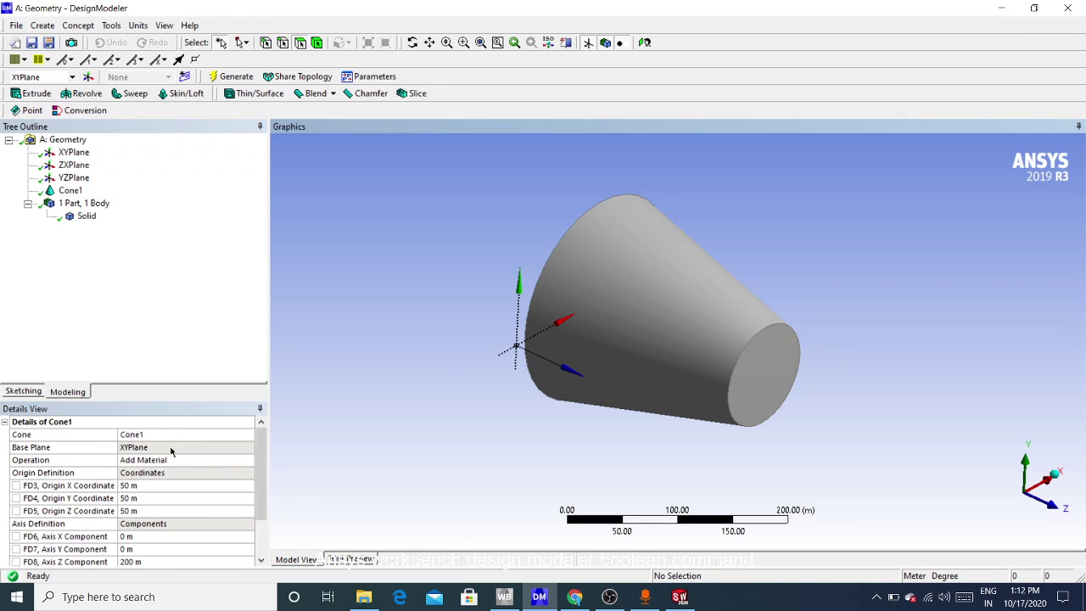
scroll(161, 489, "down", 3)
scroll(139, 487, "up", 3)
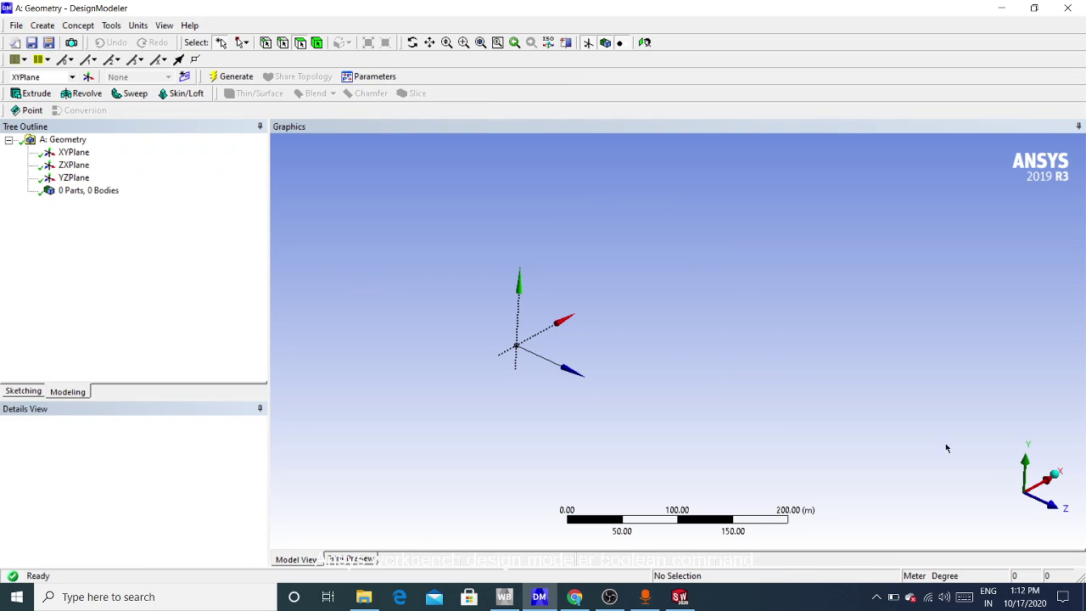
Start a prism primitive on the XY plane and set its base Y component to 20.
left_click(1054, 474)
left_click(1011, 484)
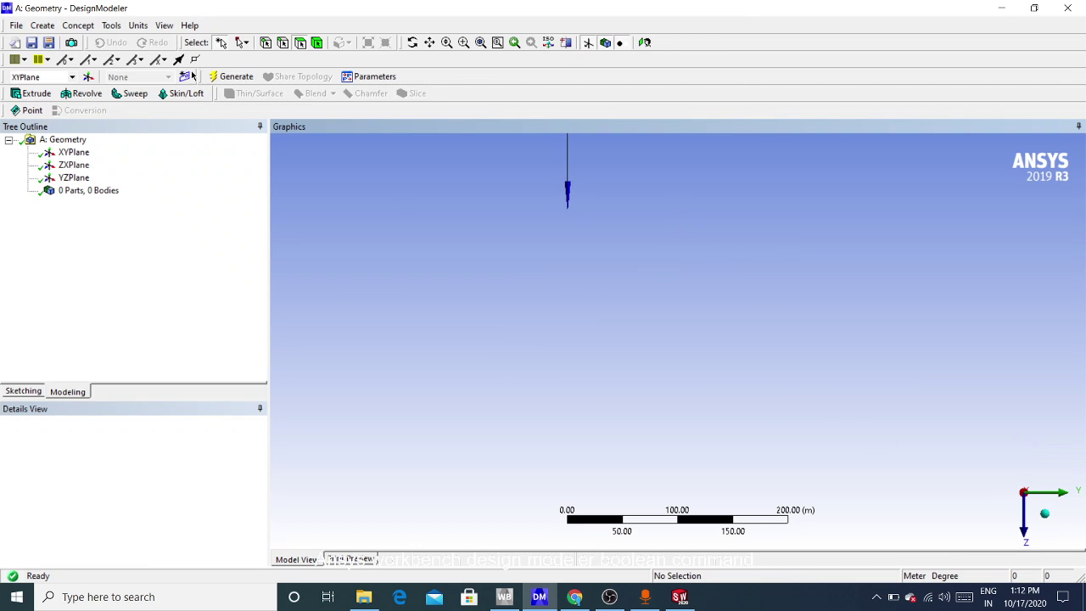
left_click(43, 25)
mouse_move(74, 316)
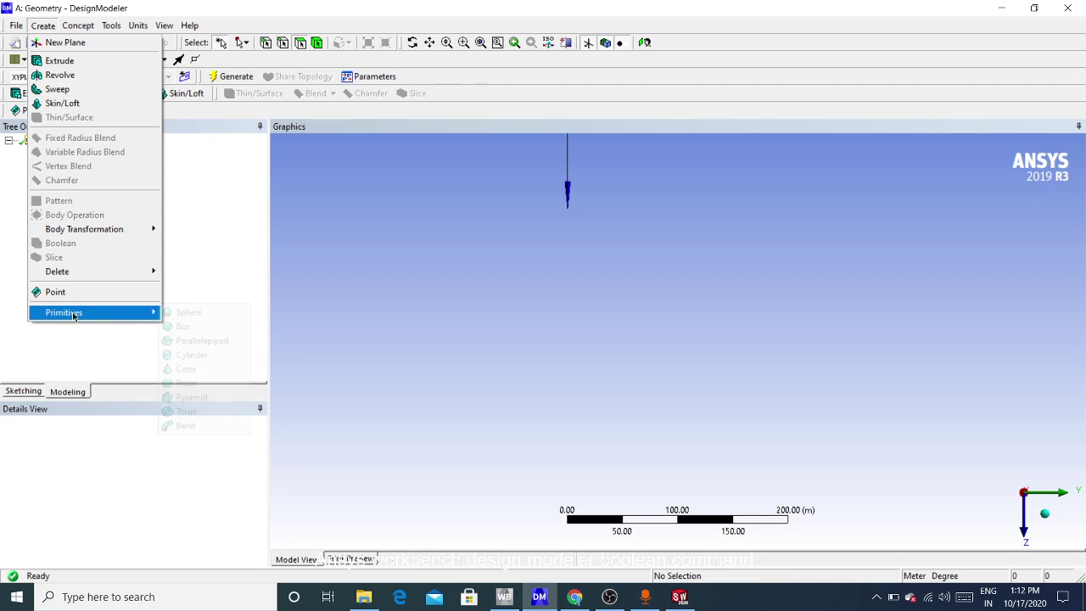
left_click(196, 390)
scroll(140, 492, "down", 2)
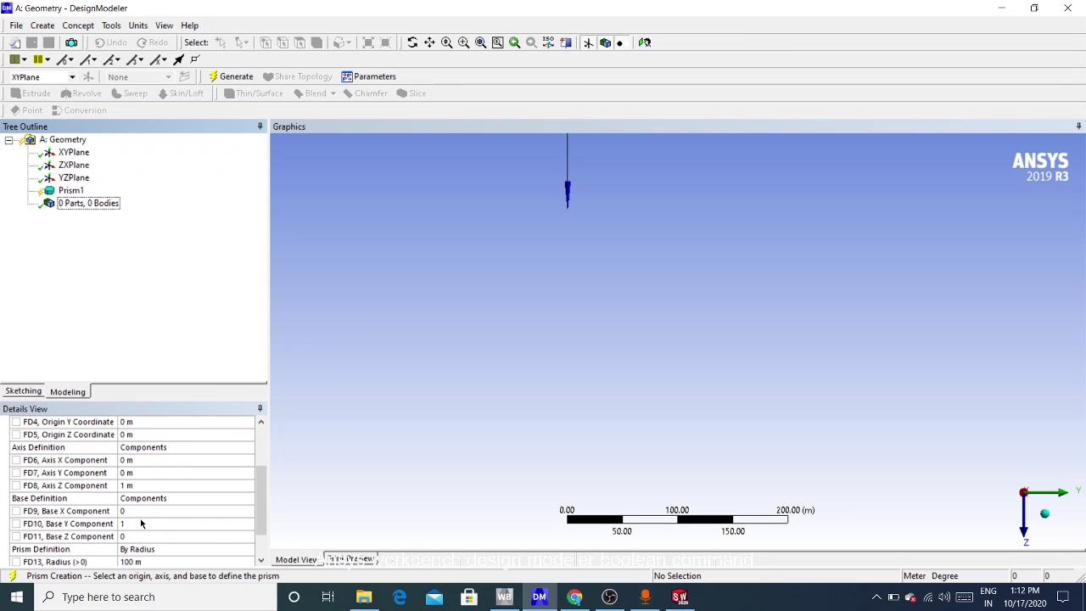
left_click(134, 524)
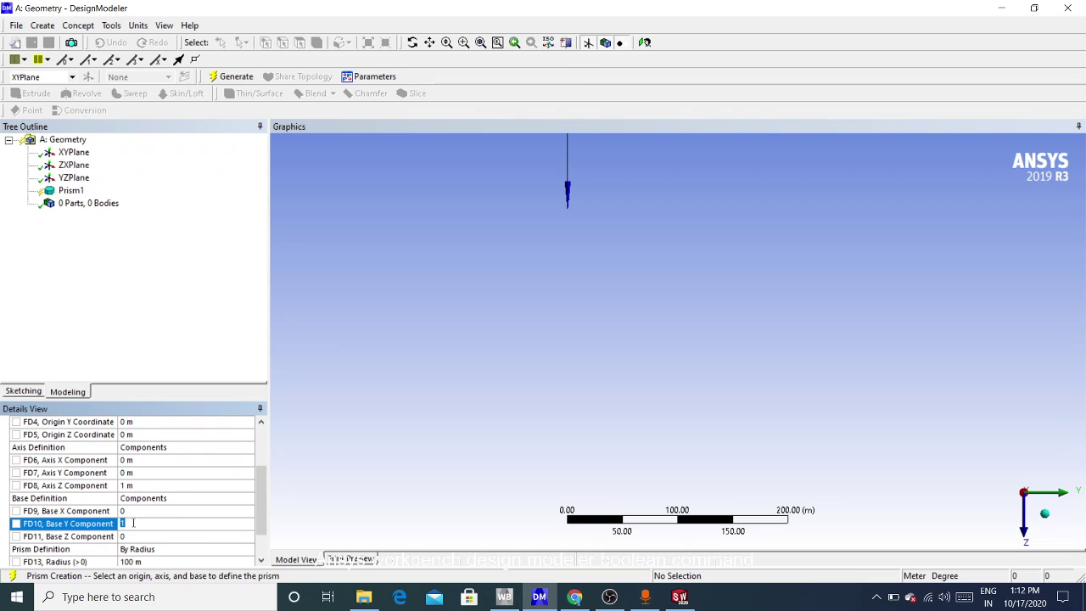
type("20")
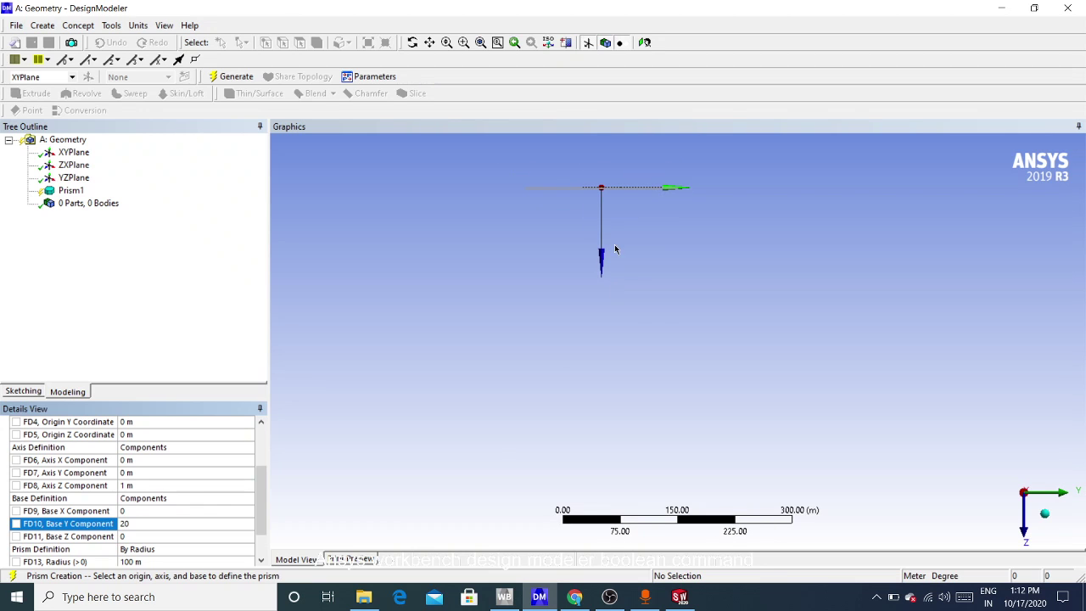
Set the prism's base Y component to 50.
middle_click_drag(596, 194, 587, 307, "ctrl")
scroll(587, 307, "up", 1)
scroll(529, 289, "up", 1)
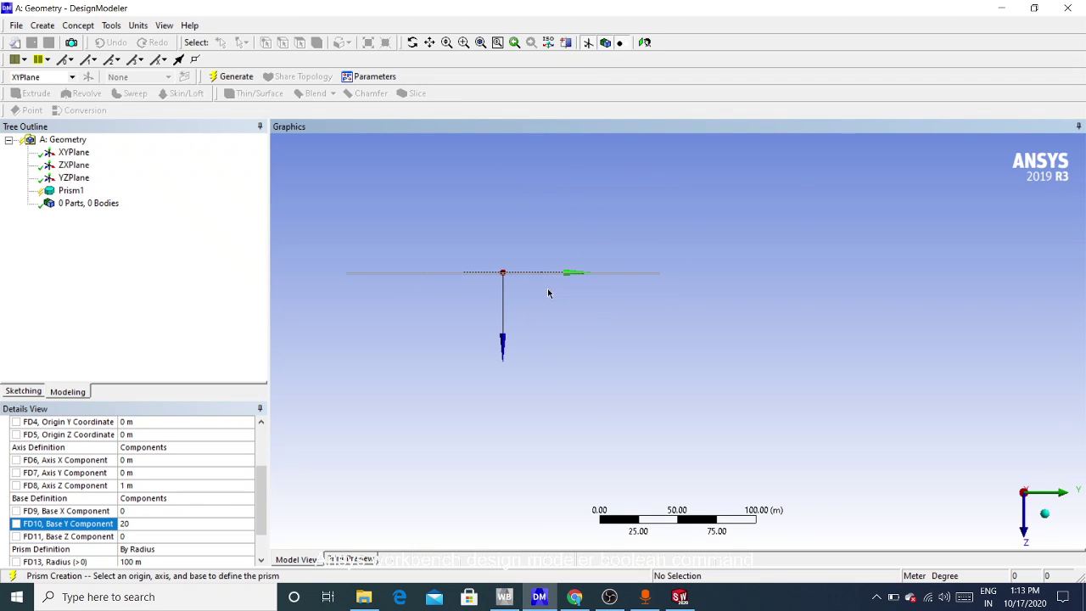
left_click(463, 43)
left_click_drag(467, 255, 509, 326)
key("BackSpace")
key("BackSpace")
type("50")
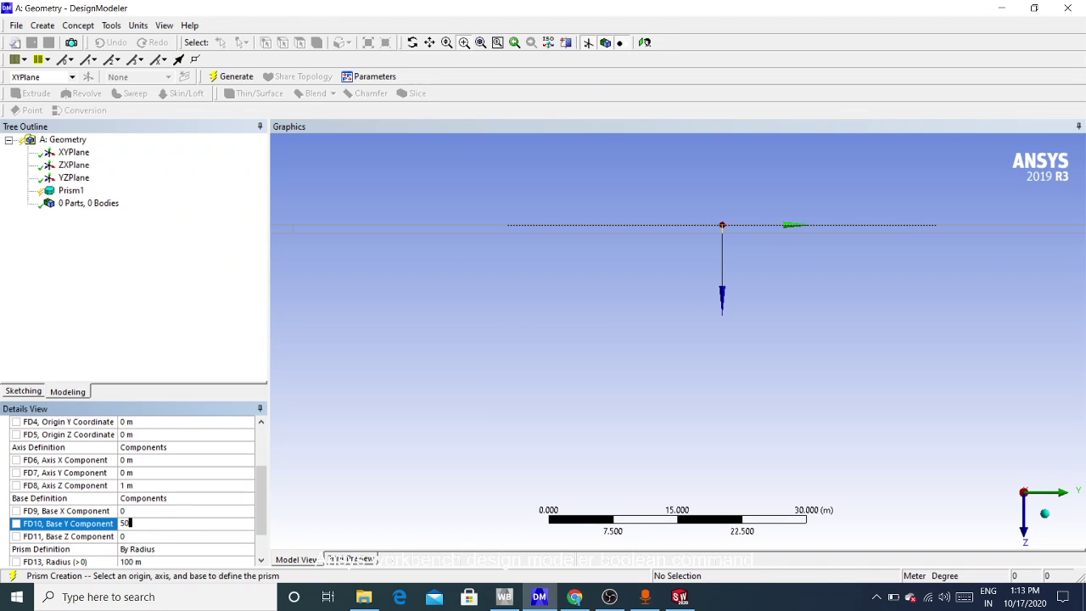
Set the prism's axis Z component to 50 m and generate the solid.
left_click(126, 484)
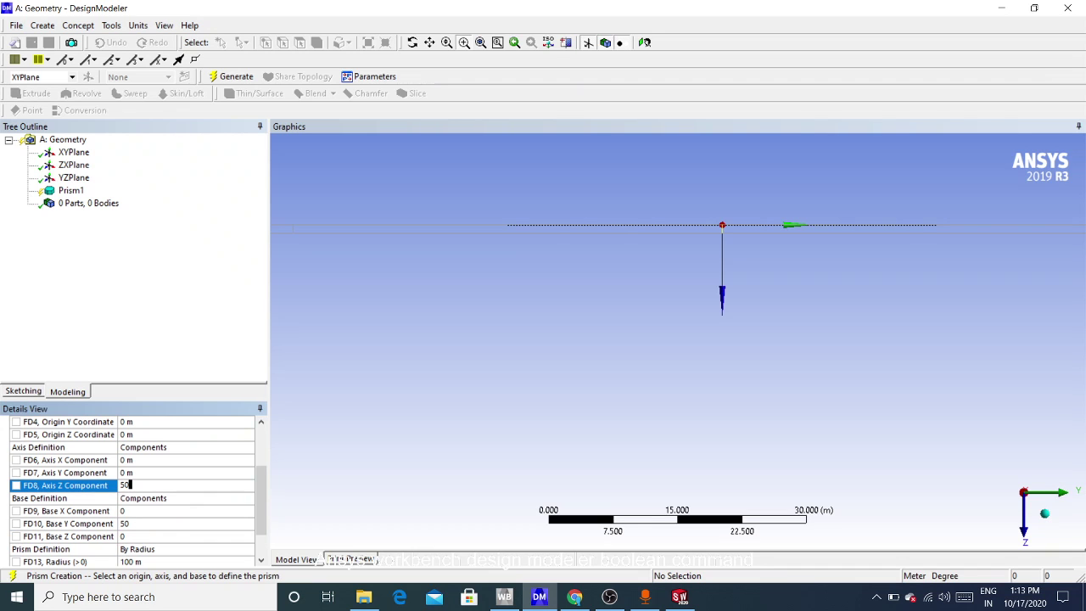
type("50")
key("Return")
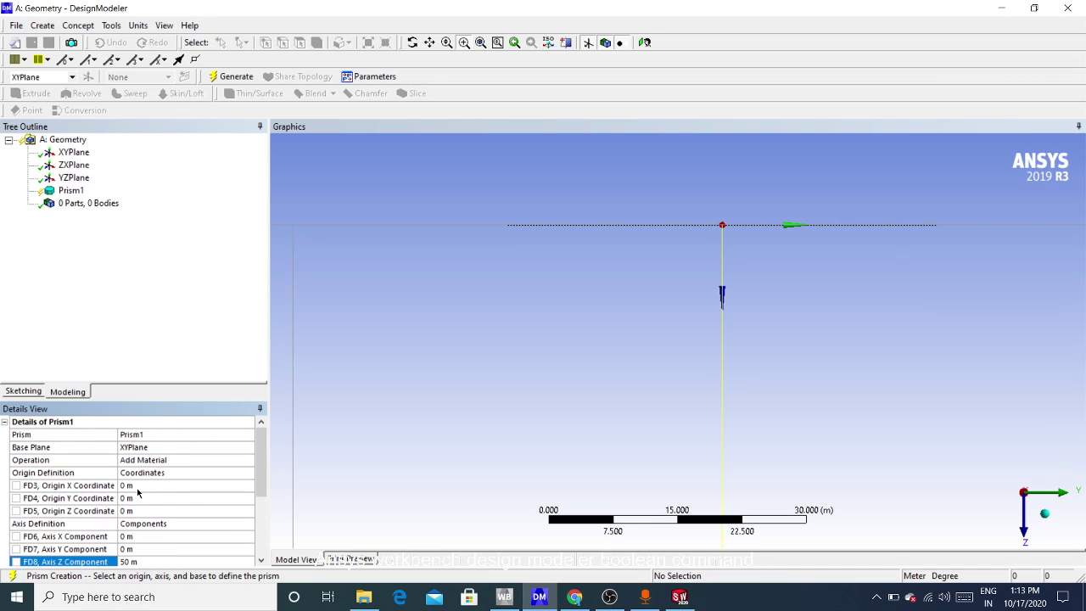
scroll(138, 492, "down", 3)
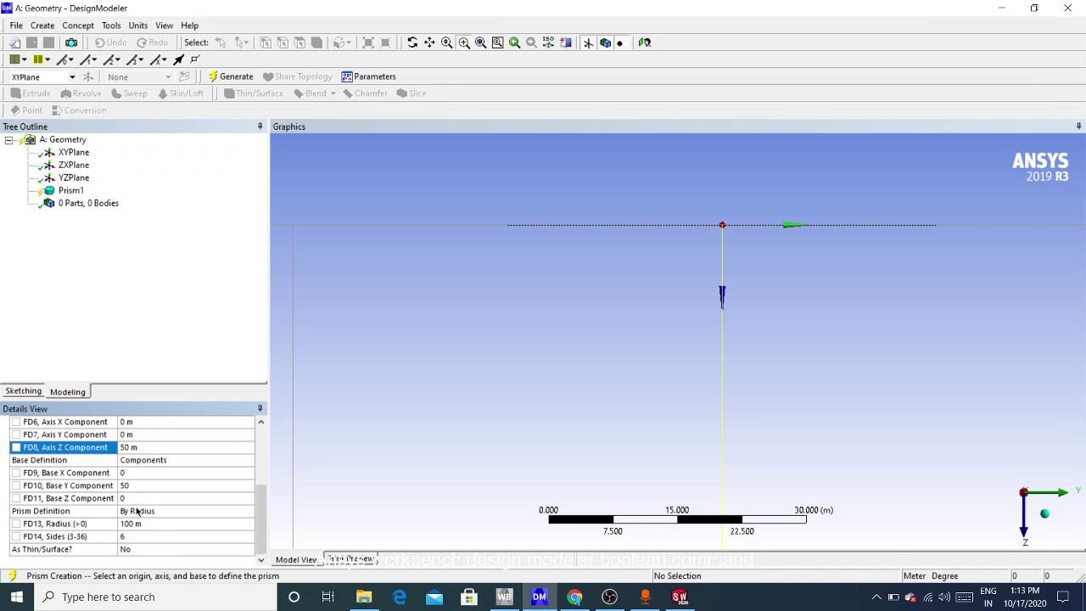
scroll(136, 510, "up", 3)
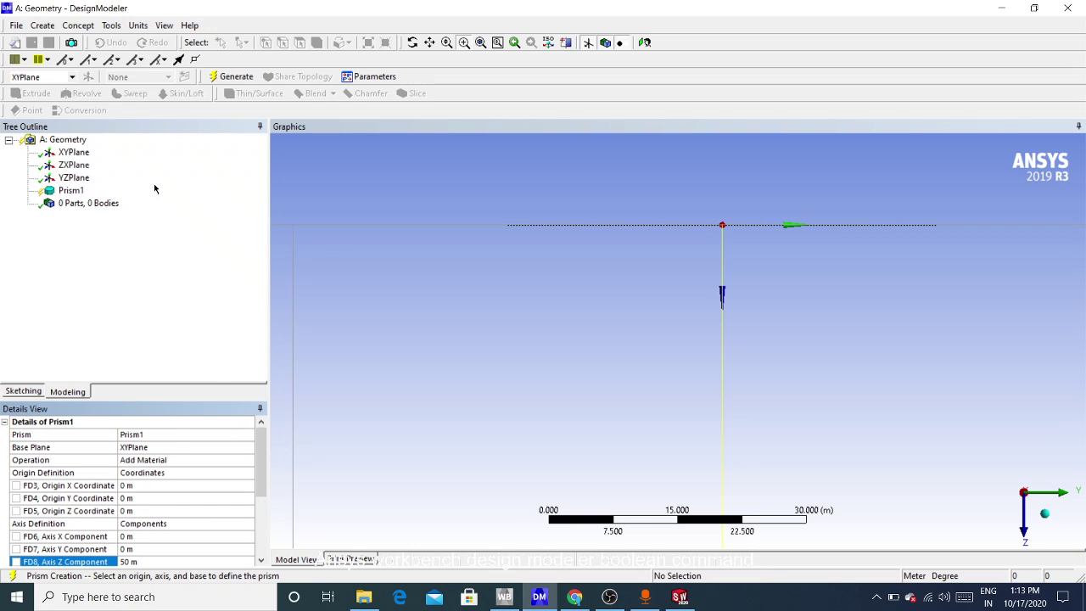
left_click(237, 81)
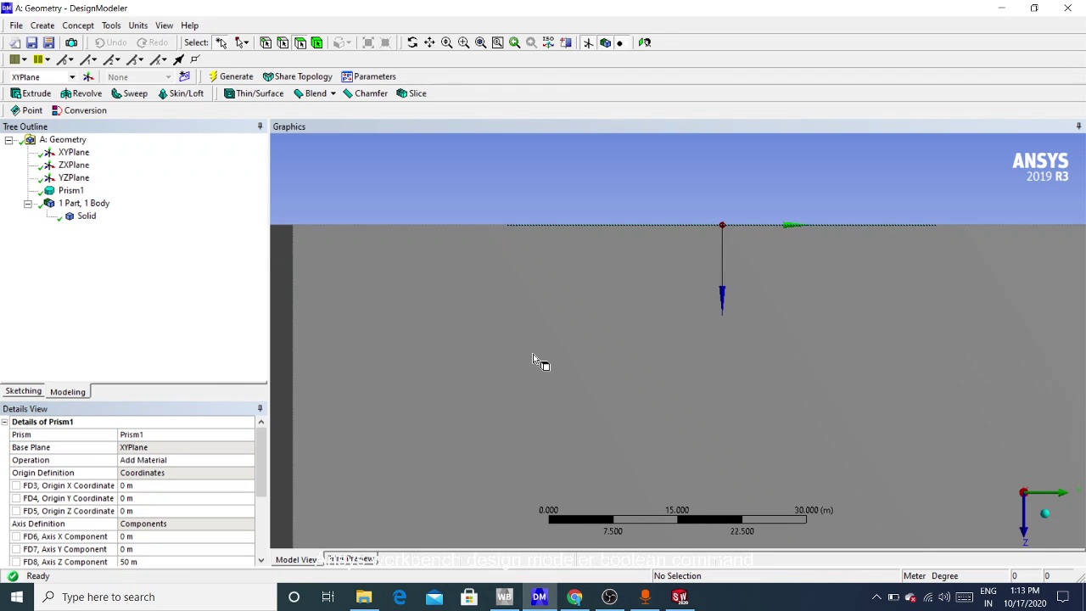
Examine the generated prism from several angles, checking its hexagonal faces and thickness.
middle_click_drag(625, 460, 551, 341)
scroll(637, 350, "up", 2)
scroll(637, 349, "down", 3)
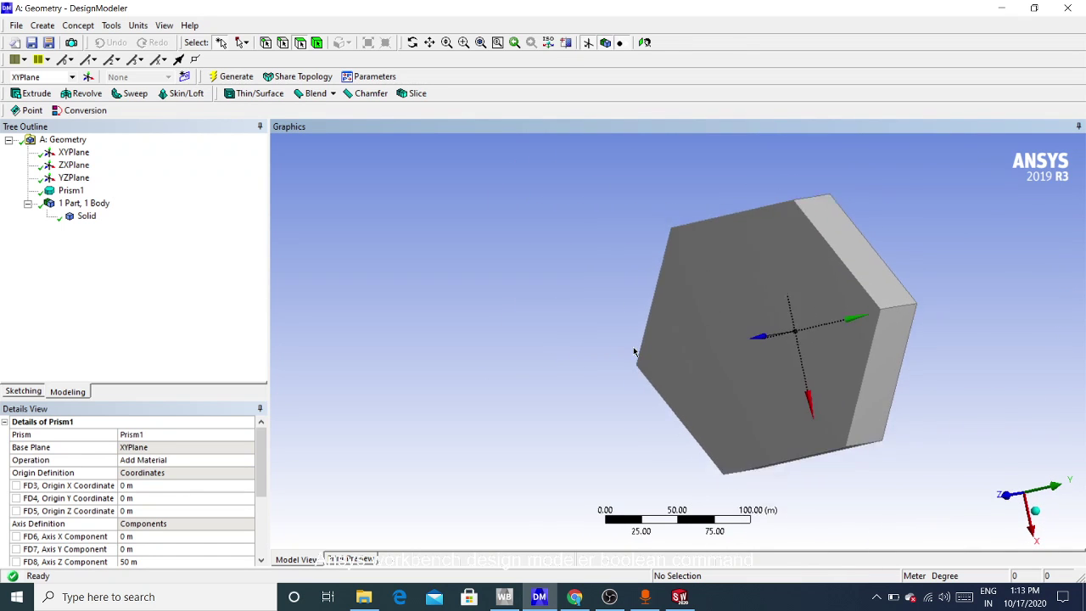
middle_click_drag(952, 367, 899, 386)
scroll(843, 427, "up", 1)
scroll(840, 432, "down", 1)
middle_click_drag(980, 303, 829, 344, "ctrl")
scroll(829, 343, "up", 2)
scroll(830, 344, "down", 1)
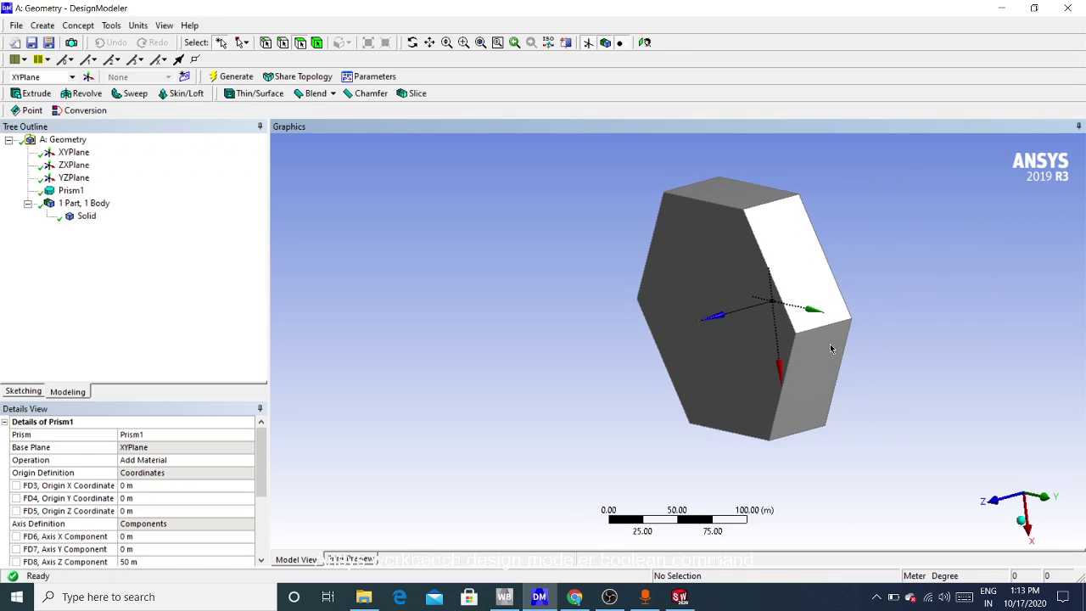
Set the prism's axis Z component to 100 m and regenerate the solid.
scroll(132, 526, "down", 3)
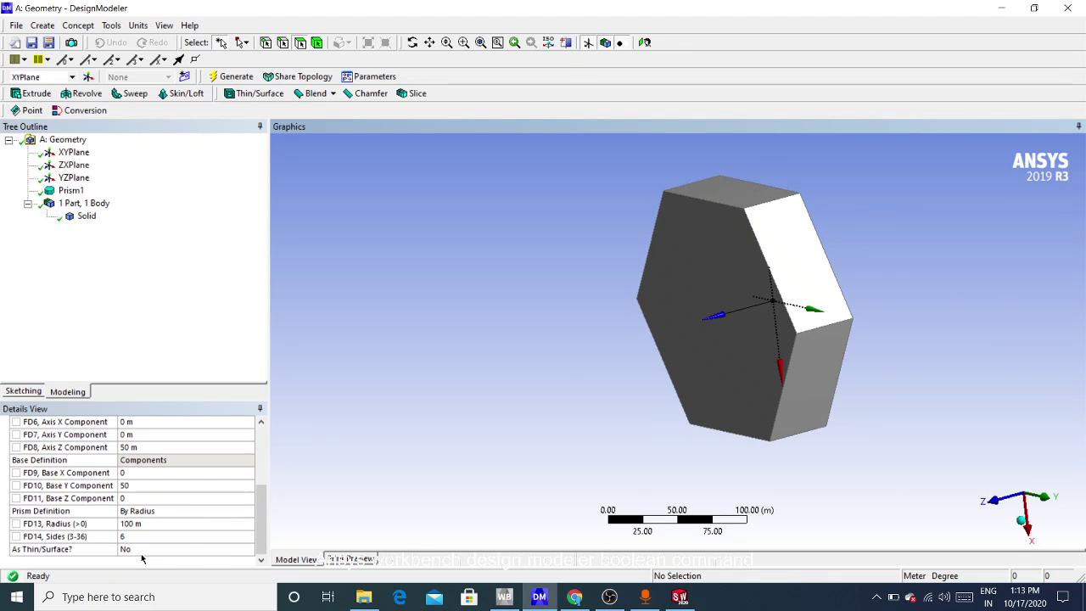
left_click(132, 526)
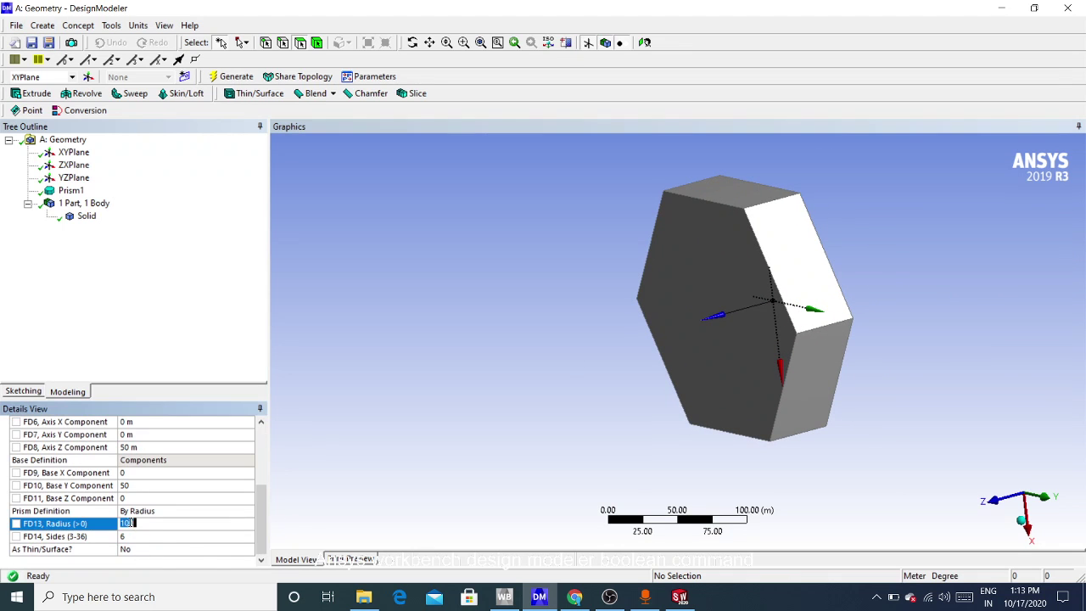
left_click(133, 515)
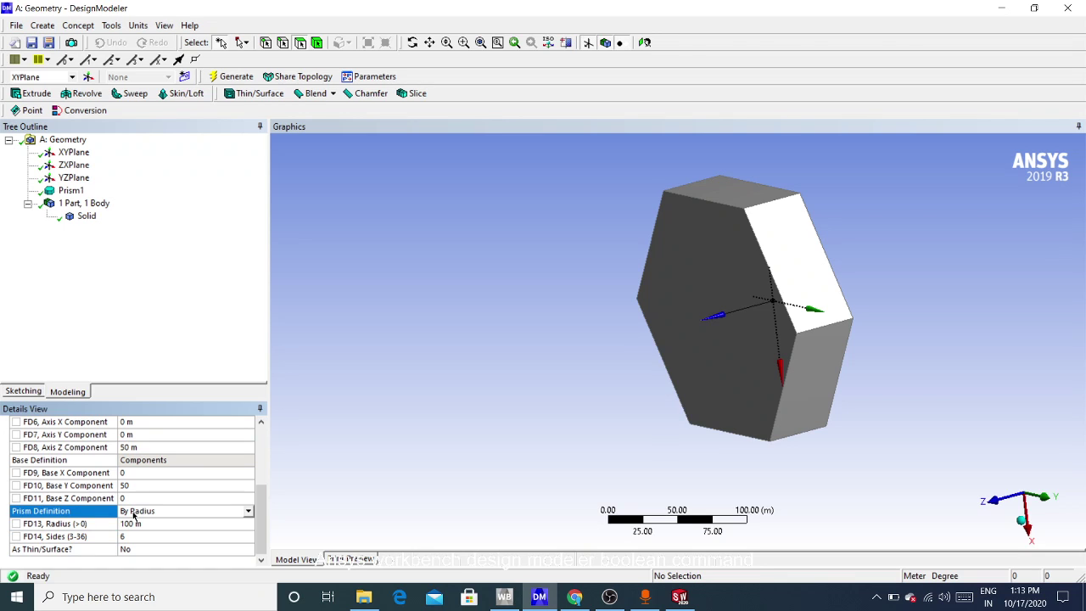
left_click(159, 485)
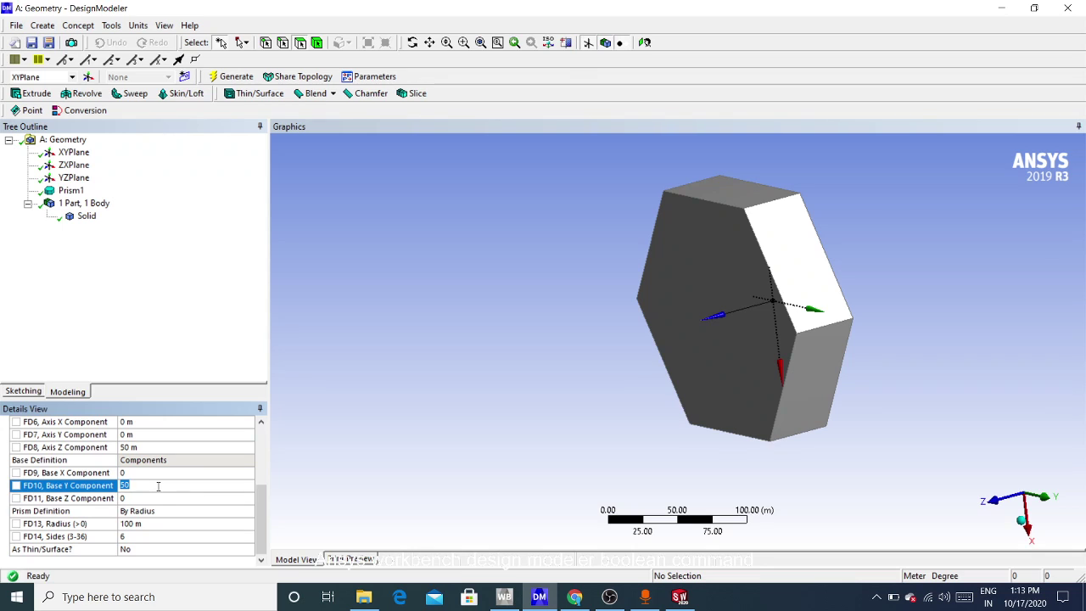
scroll(159, 485, "up", 1)
left_click(148, 486)
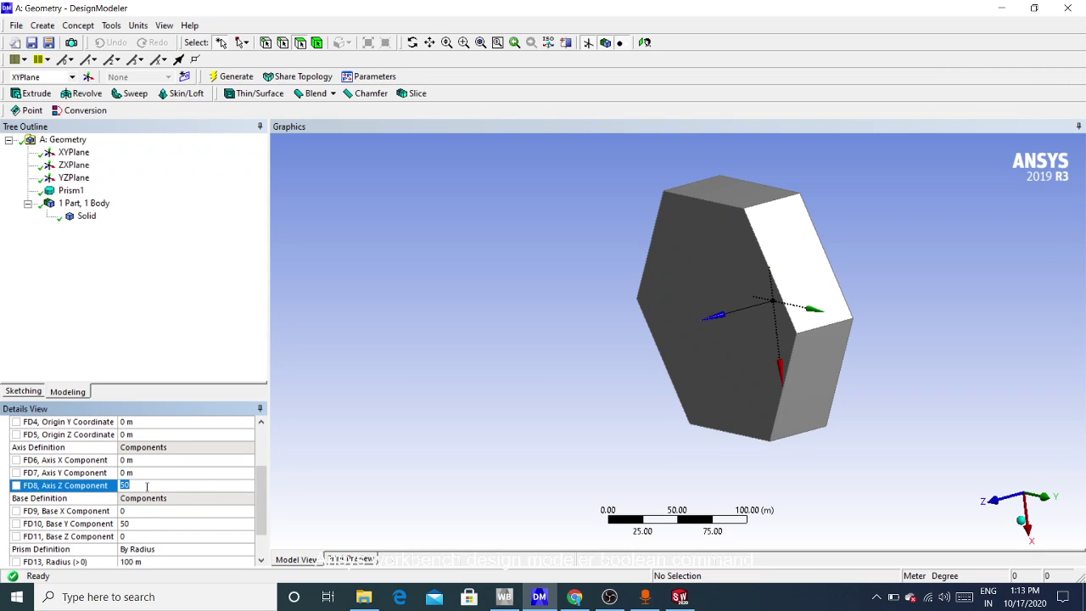
type("100")
key("Return")
left_click(233, 77)
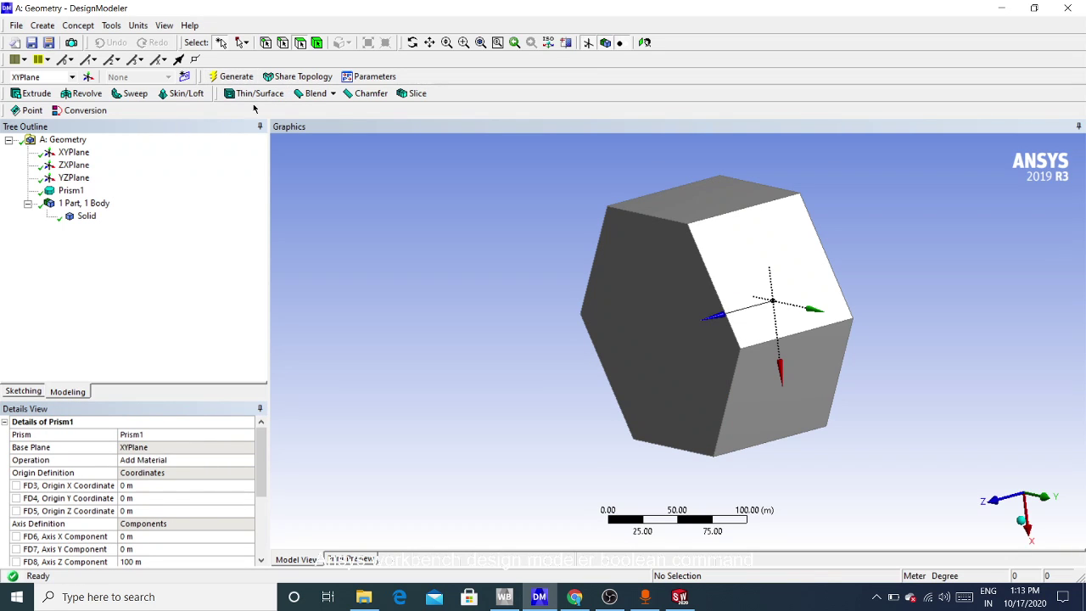
Set the prism's base Y component to 100, regenerate the solid and inspect its shape.
scroll(141, 543, "down", 3)
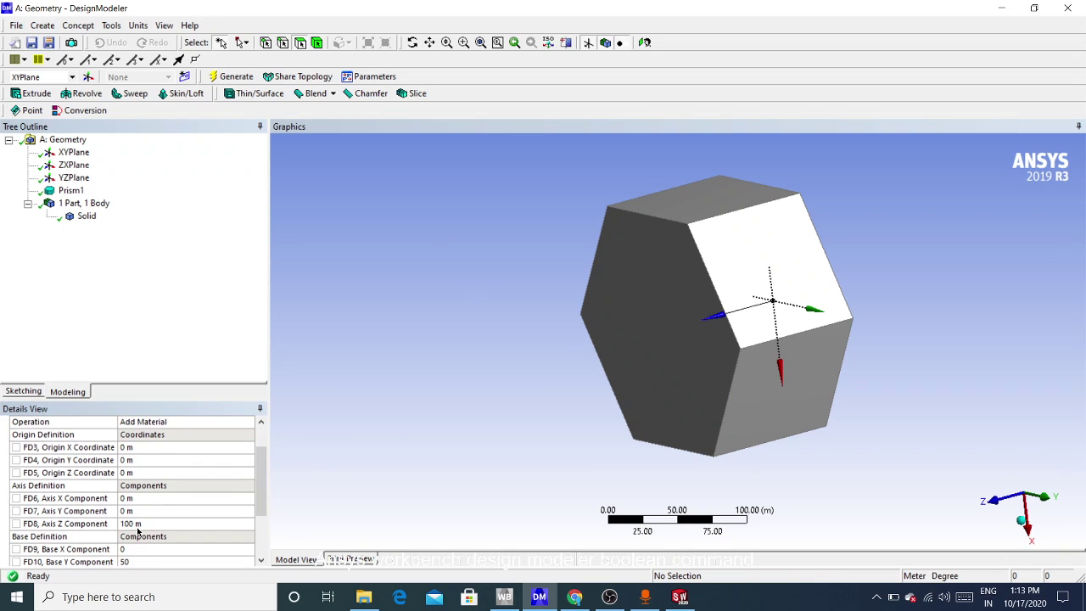
left_click(138, 527)
scroll(137, 527, "down", 3)
left_click(135, 523)
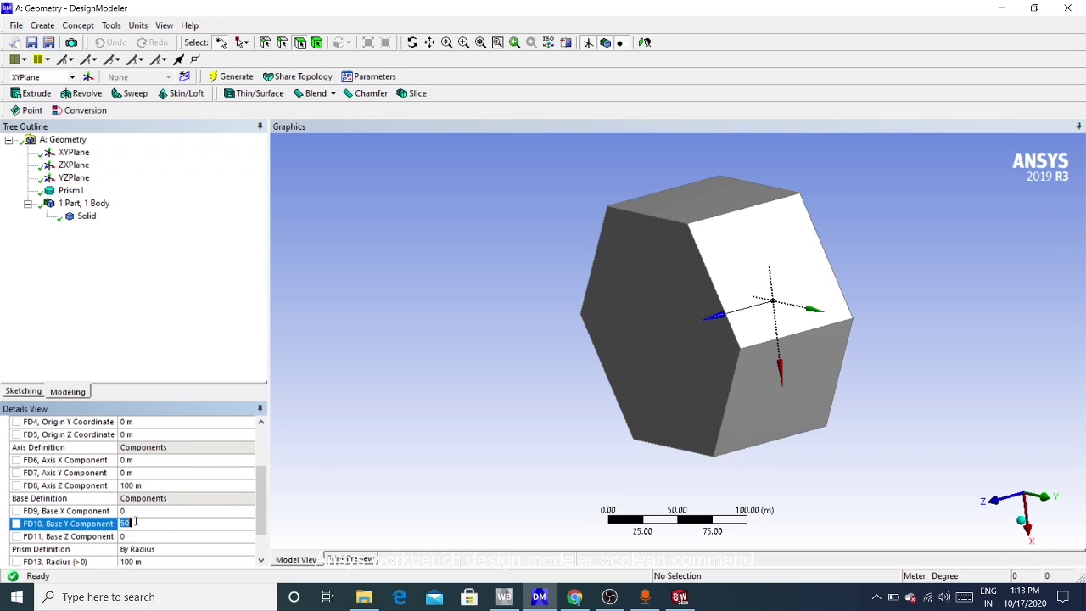
type("100")
key("Return")
left_click(229, 76)
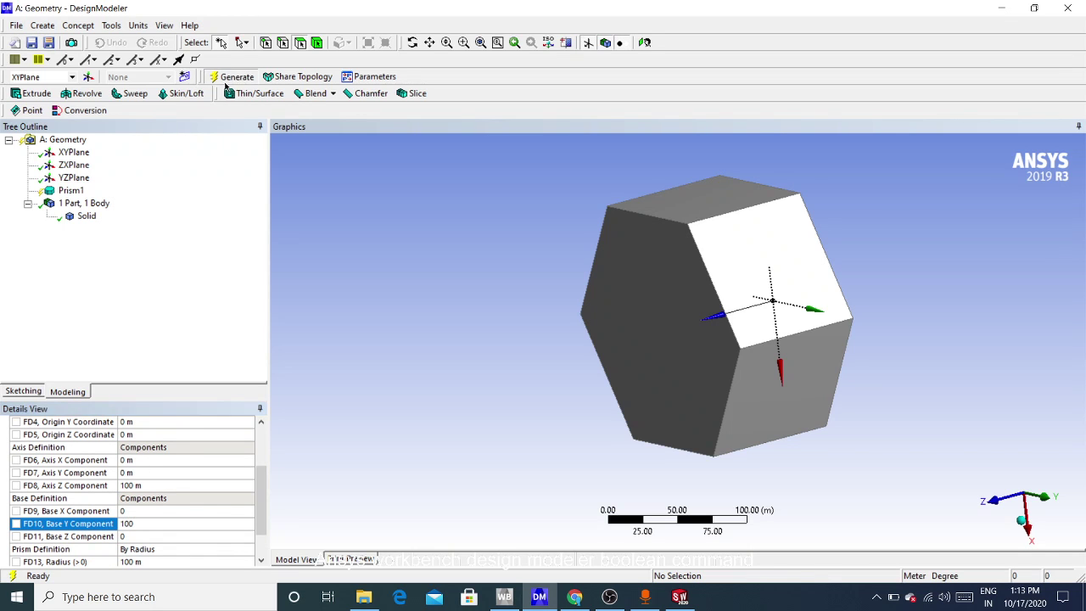
middle_click_drag(669, 373, 722, 371)
Set the prism's radius to 200 m, regenerate the solid and inspect the resized shape.
scroll(172, 511, "down", 2)
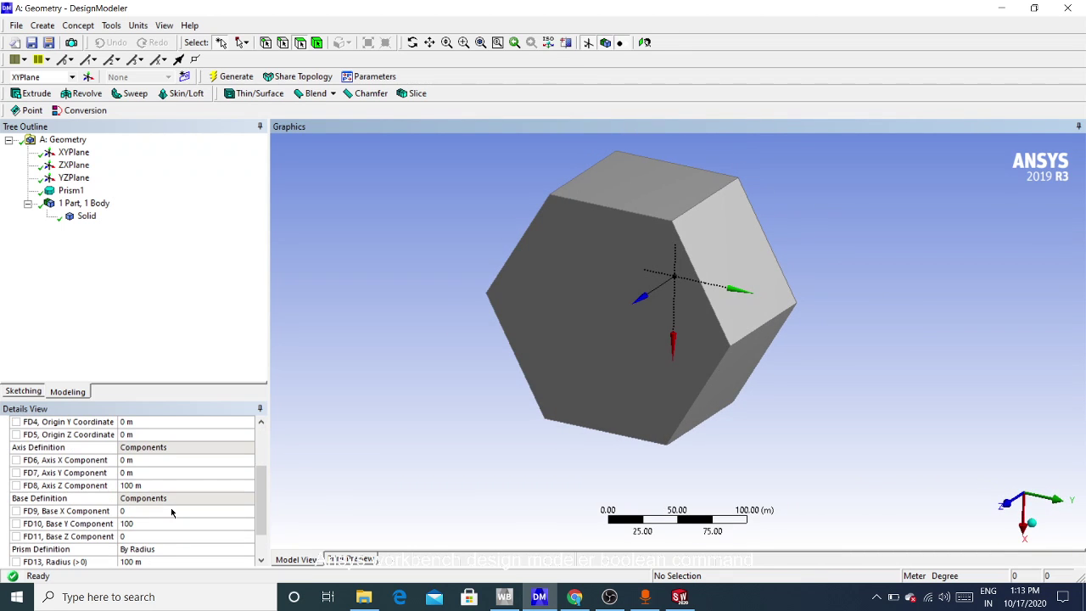
scroll(124, 549, "down", 1)
left_click(126, 523)
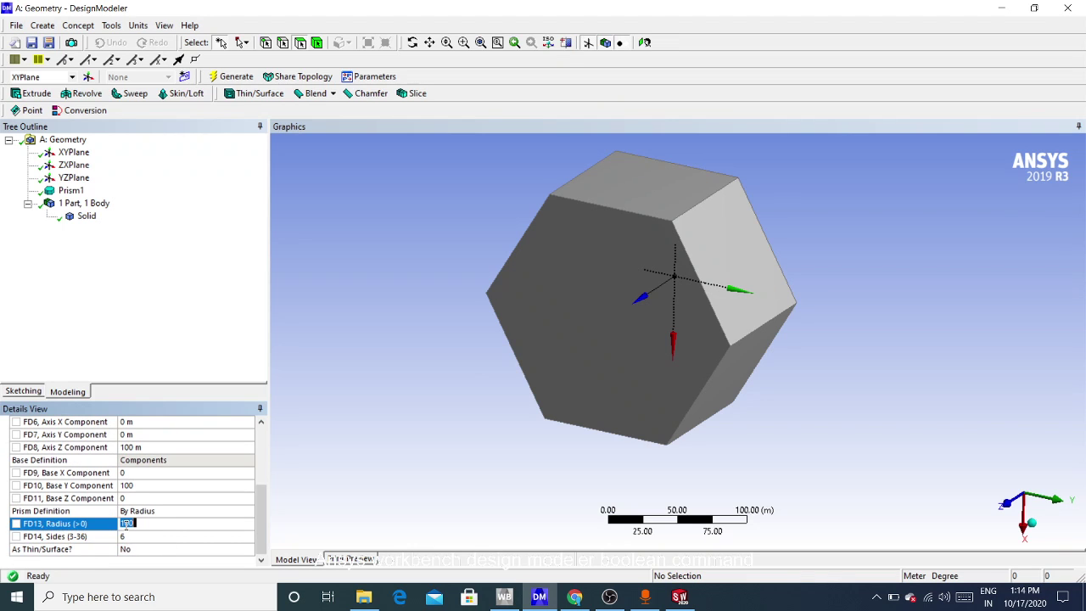
type("200")
key("Return")
scroll(613, 370, "down", 3)
left_click(231, 76)
scroll(686, 333, "down", 2)
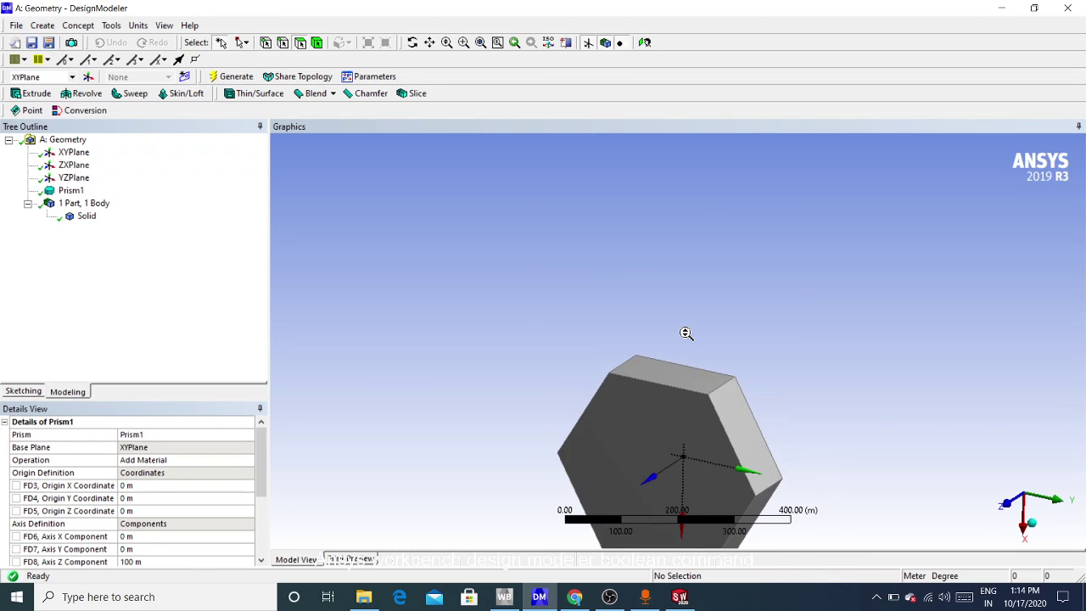
scroll(685, 333, "down", 4)
middle_click_drag(682, 426, 670, 351, "ctrl")
scroll(670, 351, "up", 2)
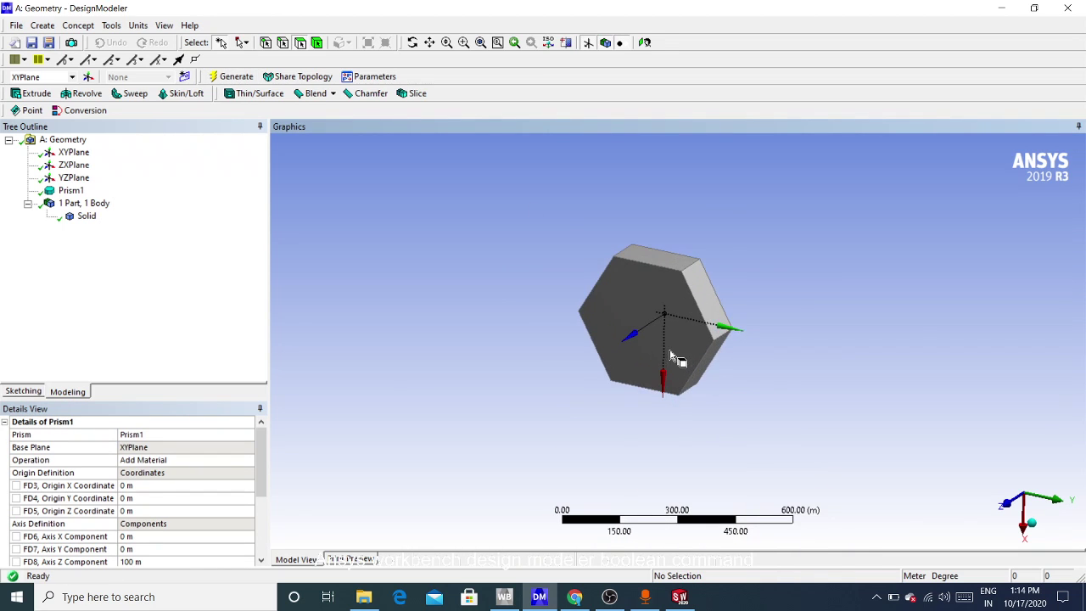
scroll(670, 351, "up", 2)
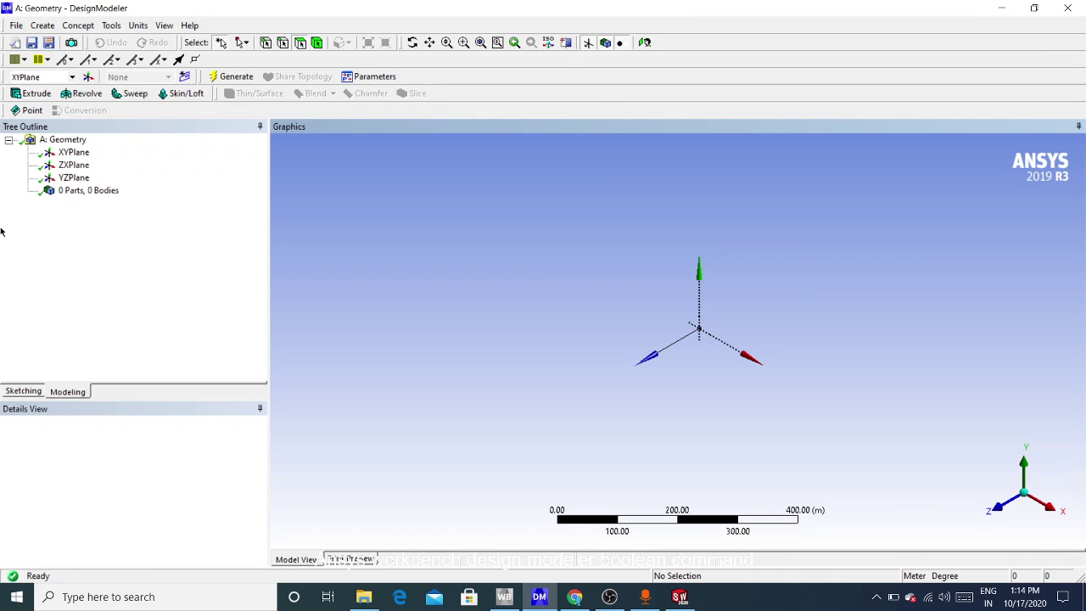
Start a pyramid primitive on the XYPlane with a base length and base width of 20 m each.
left_click(43, 26)
mouse_move(97, 312)
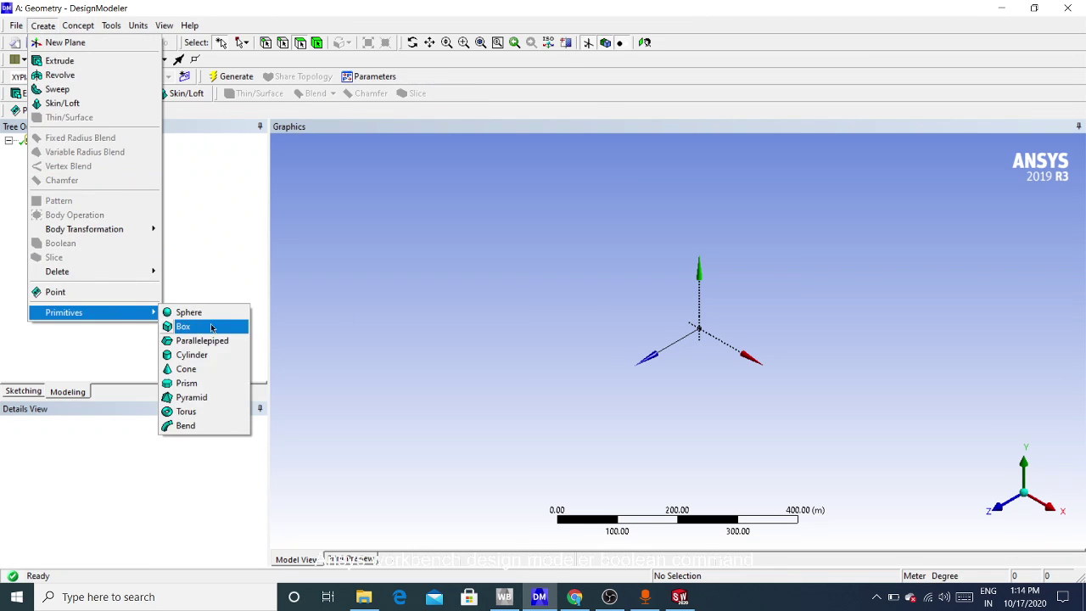
left_click(208, 398)
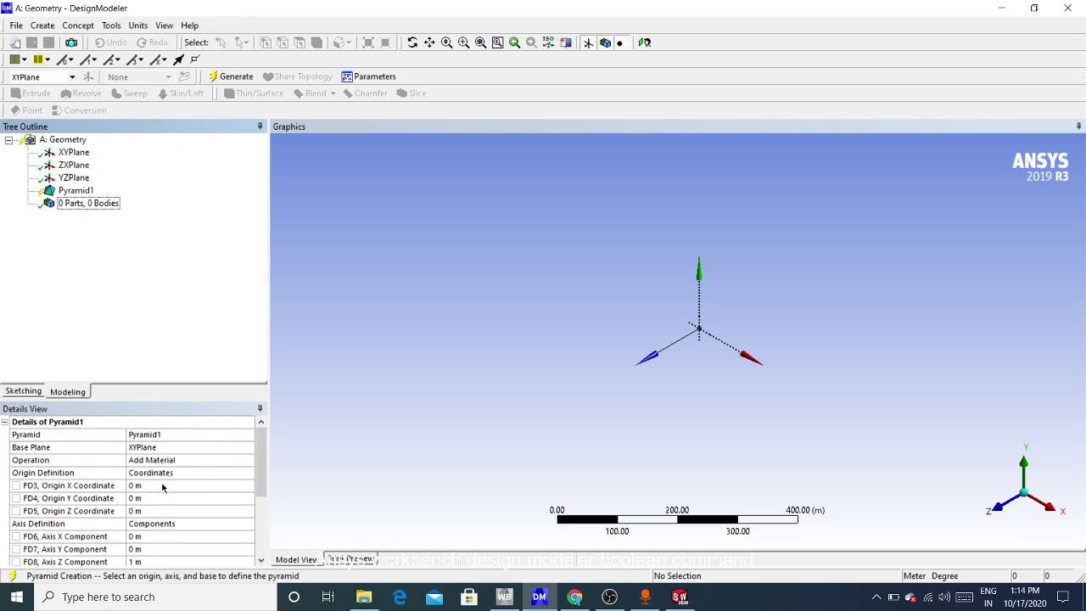
scroll(165, 488, "down", 3)
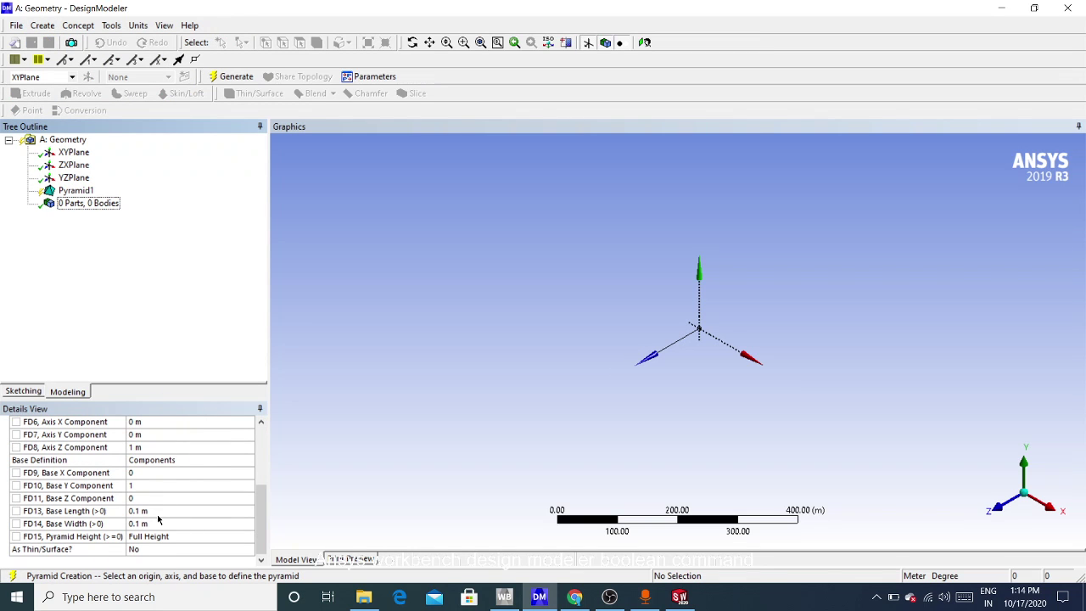
left_click(156, 510)
type("20")
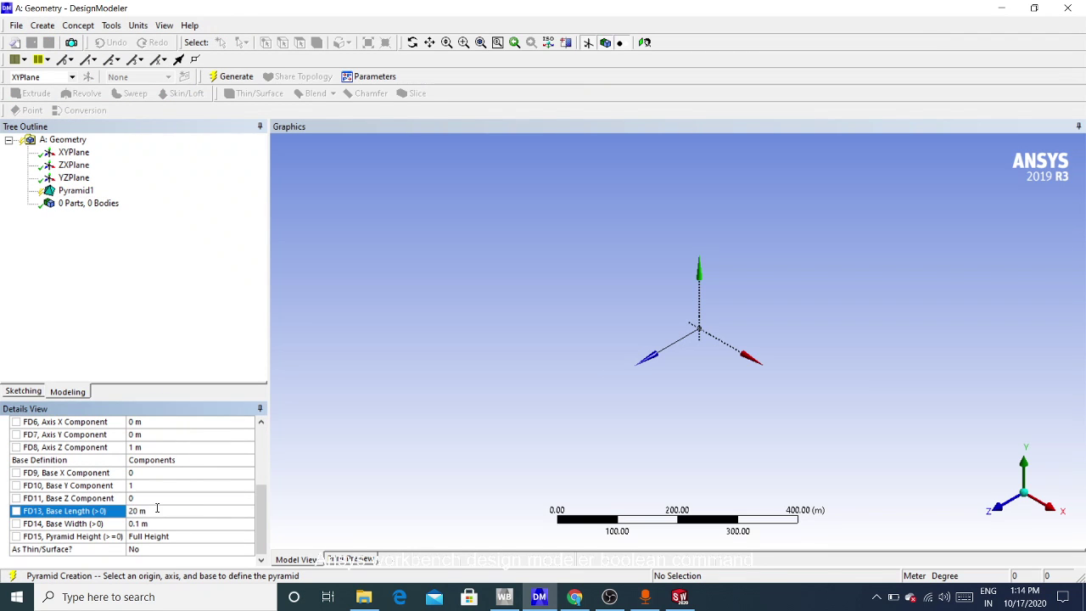
left_click(180, 523)
type("20")
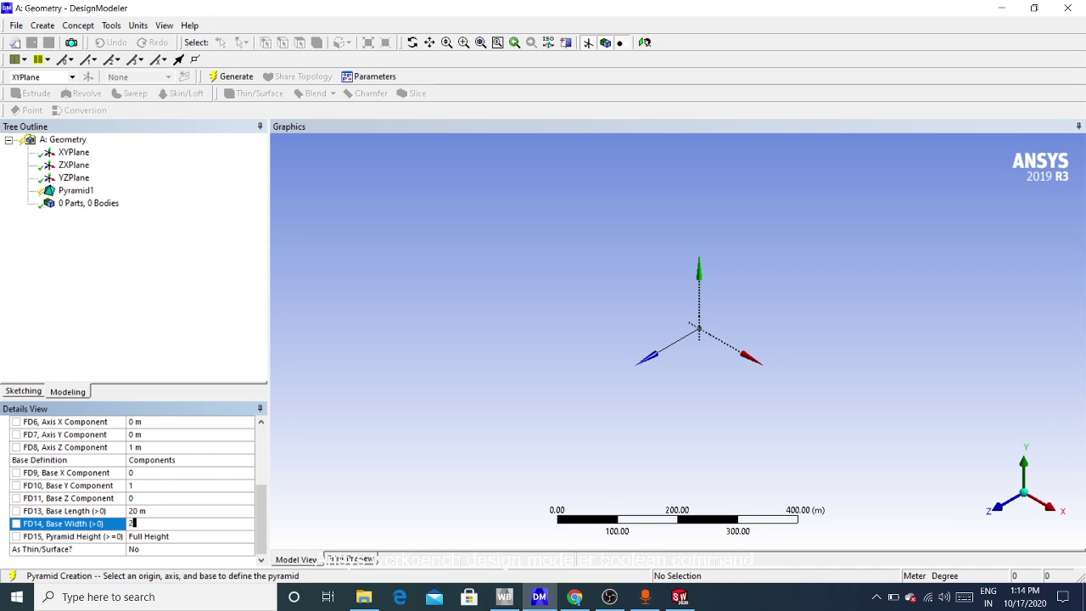
Set the pyramid's axis Z component to 50 m and generate the solid.
left_click(150, 448)
type("50")
key("Return")
scroll(173, 496, "up", 4)
scroll(170, 498, "down", 4)
scroll(170, 500, "up", 4)
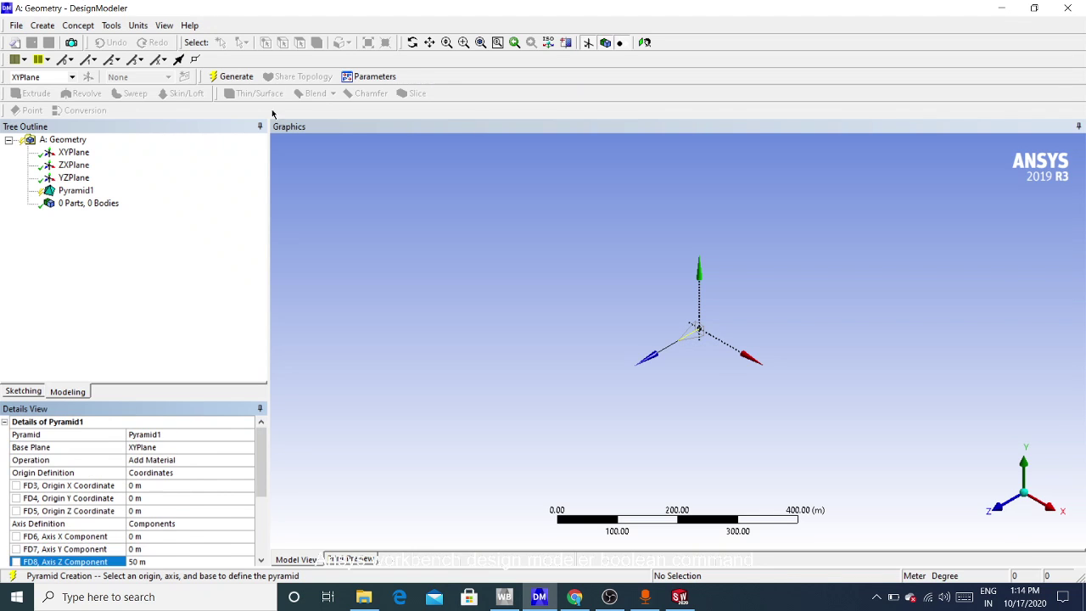
left_click(236, 76)
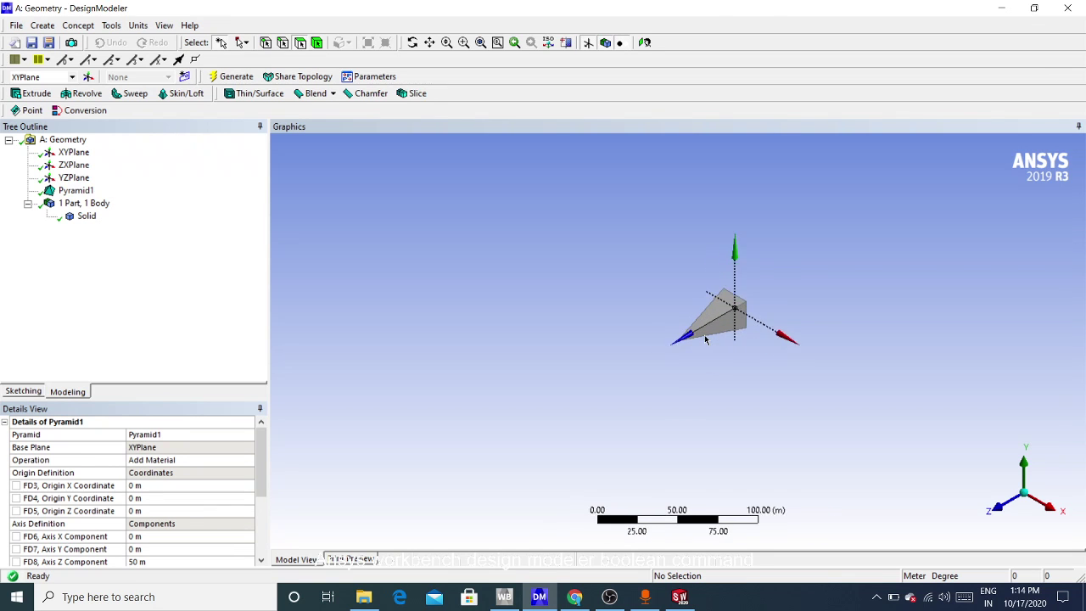
Examine the generated pyramid in side, top and angled views, checking its square base and apex.
middle_click_drag(705, 336, 704, 310)
middle_click_drag(702, 410, 672, 356)
scroll(697, 430, "up", 2)
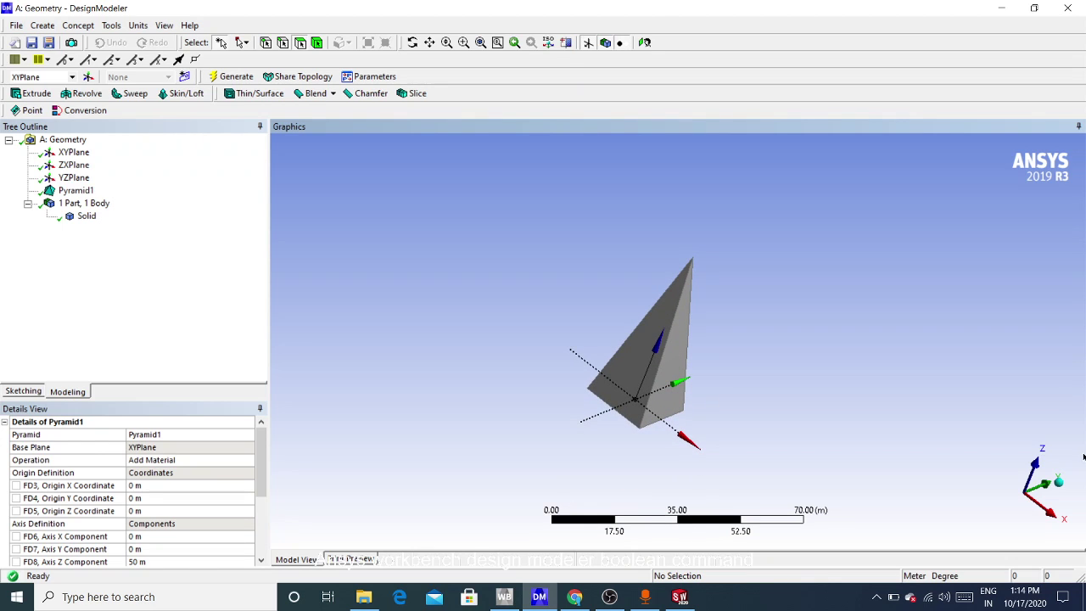
left_click(1059, 481)
left_click(994, 507)
left_click(1025, 515)
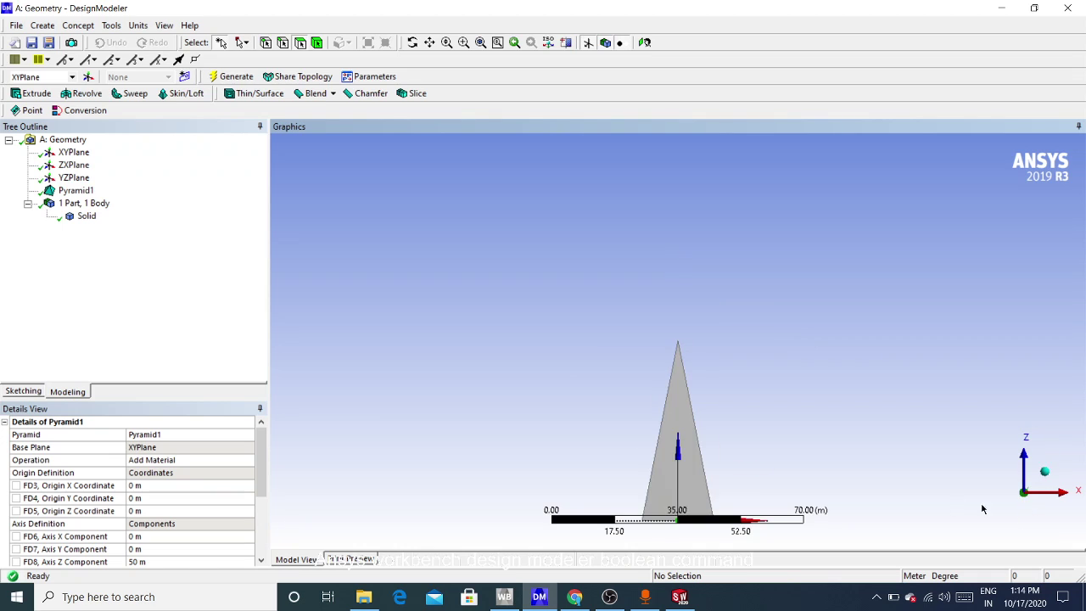
middle_click_drag(821, 433, 739, 457, "ctrl")
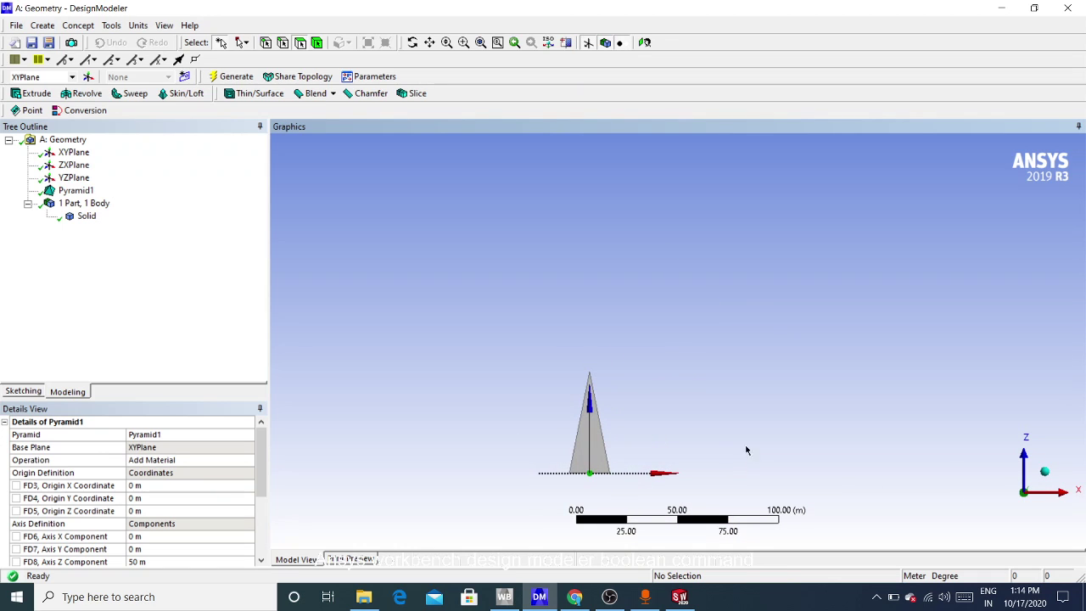
left_click(1057, 491)
left_click(1017, 464)
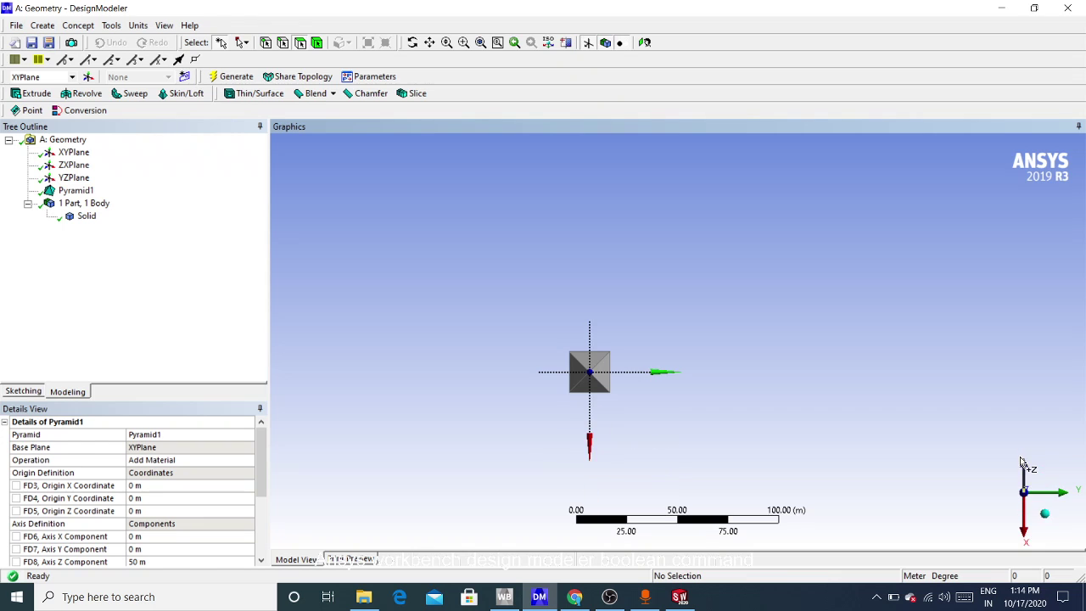
left_click(1024, 532)
middle_click_drag(654, 433, 700, 357)
scroll(603, 475, "up", 3)
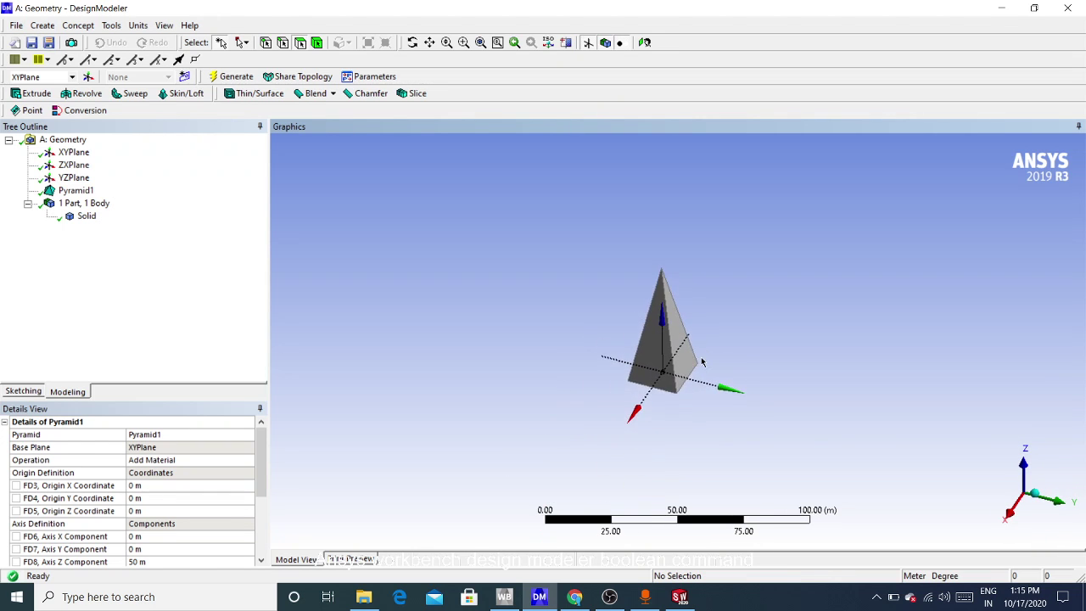
scroll(700, 360, "up", 6)
scroll(701, 362, "up", 1)
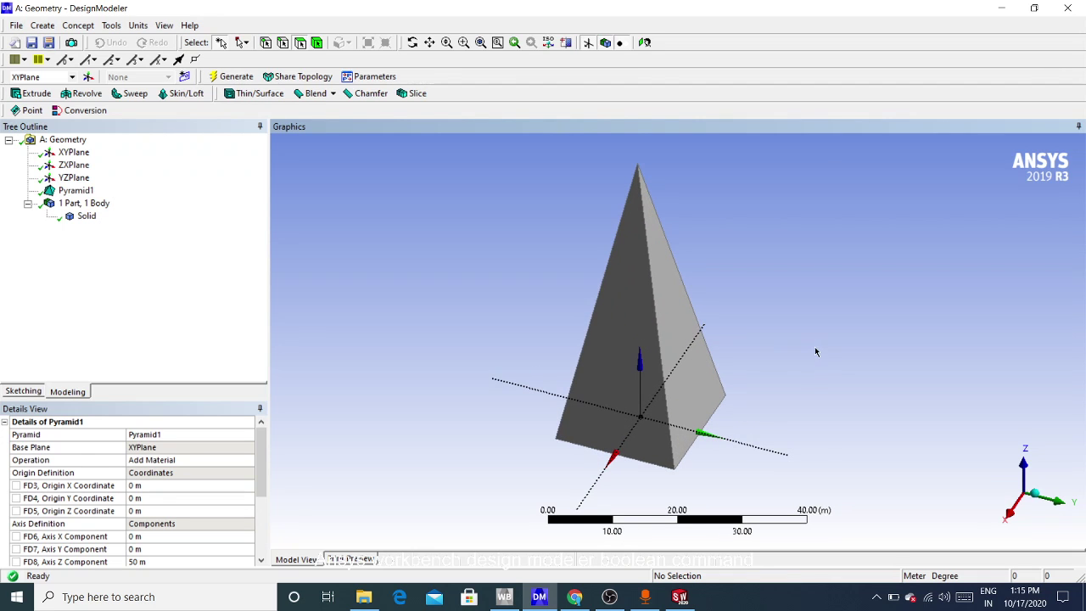